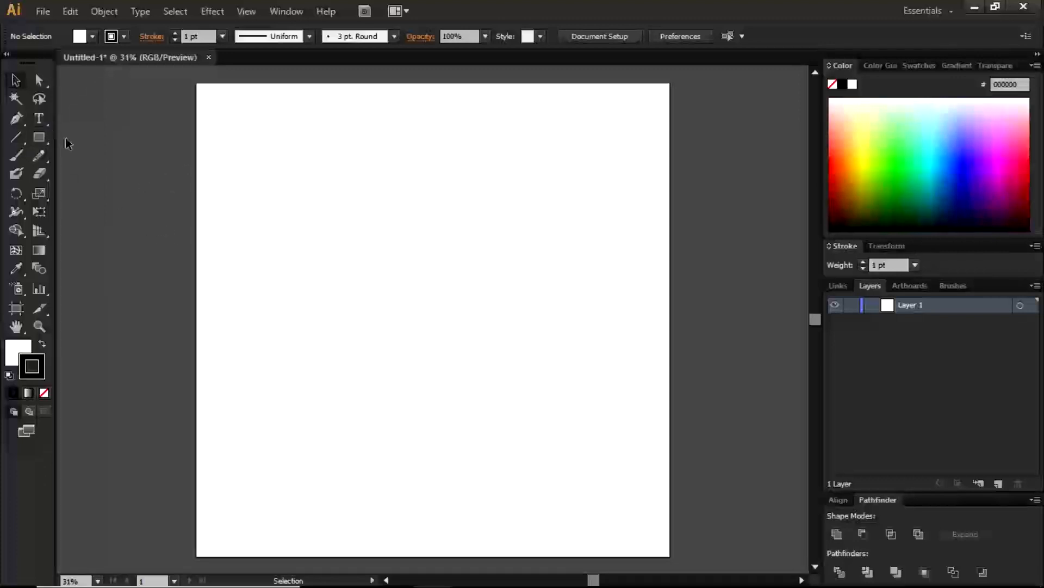
Draw a straight horizontal line across the upper artboard with the Pen tool, ending at about X 1400 px, Y 275.5 px
left_click(13, 123)
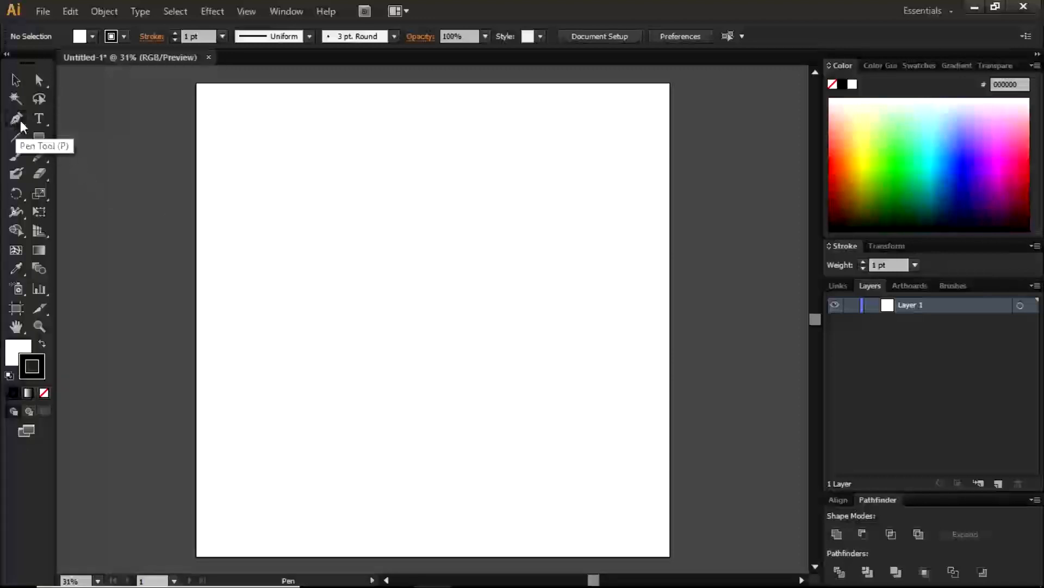
left_click(21, 121)
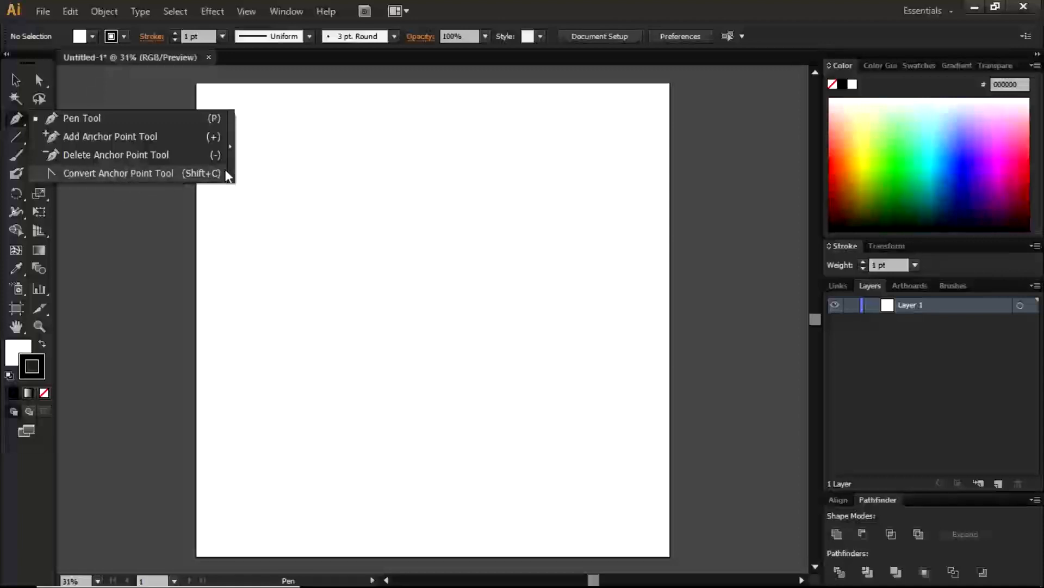
left_click(73, 121)
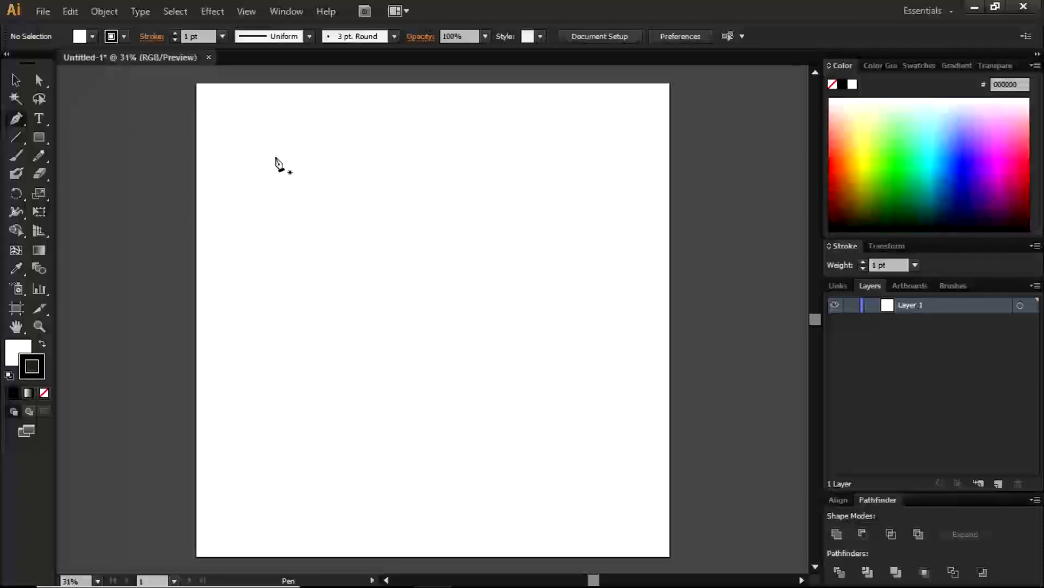
left_click(21, 121)
left_click(61, 118)
left_click(284, 147)
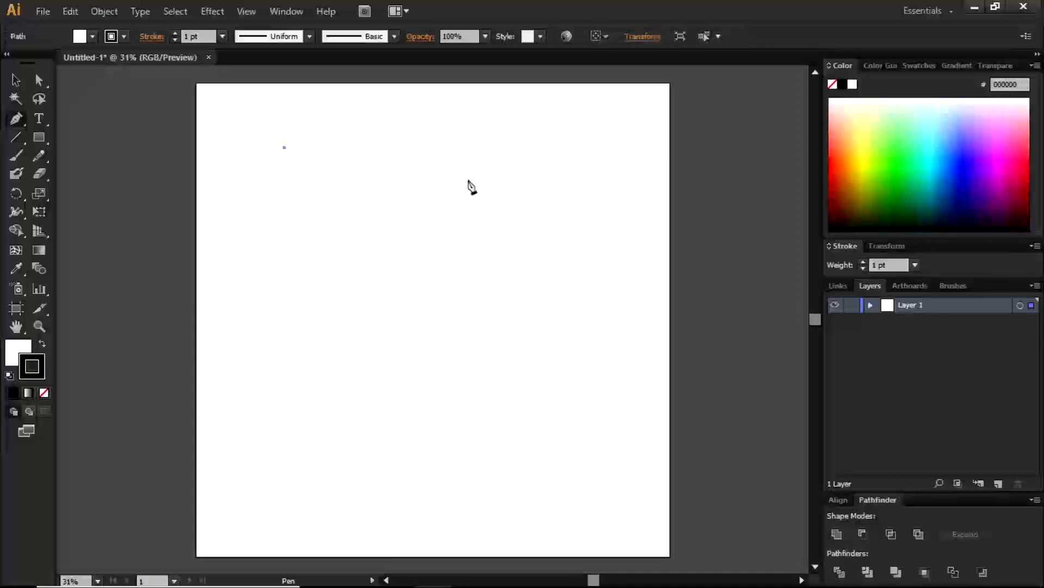
left_click(528, 147)
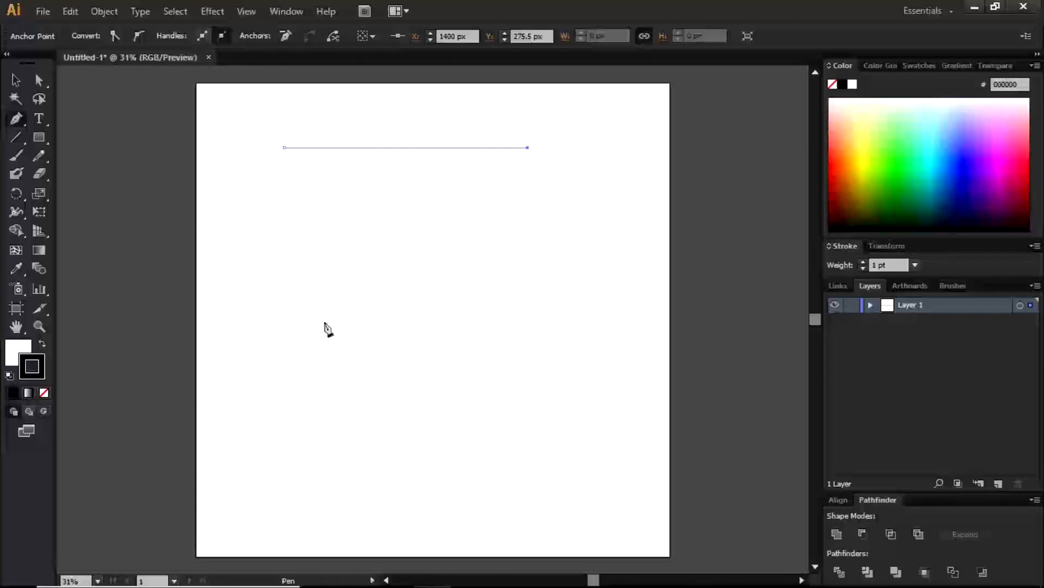
left_click(295, 354)
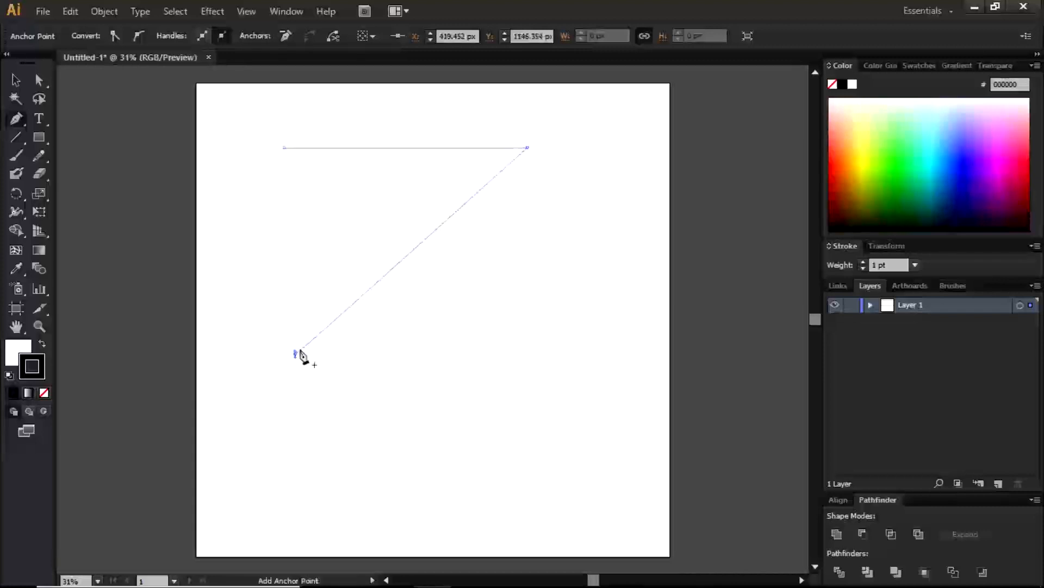
key("ctrl+z")
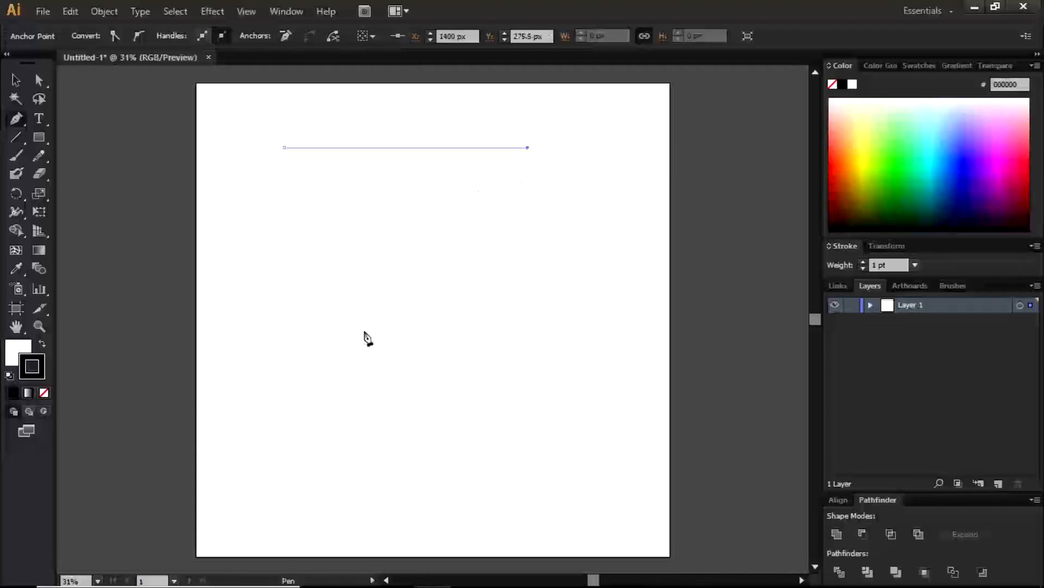
left_click_drag(405, 339, 353, 339)
key("ctrl")
key("ctrl+z")
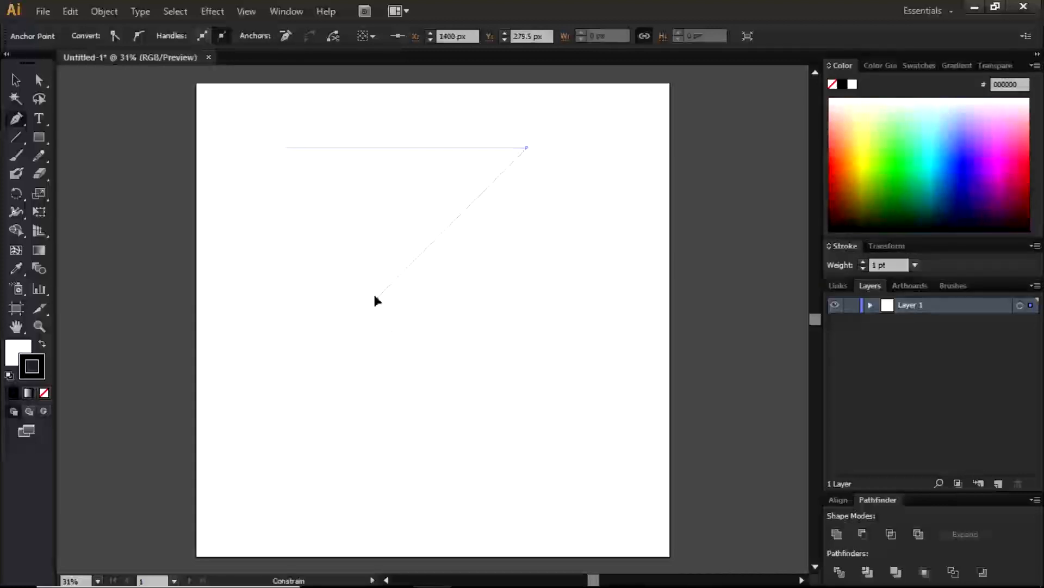
Extend the line with a 45° diagonal down to about X 765 px, Y 911 px, and continue with a zigzag of straight segments
left_click(376, 298)
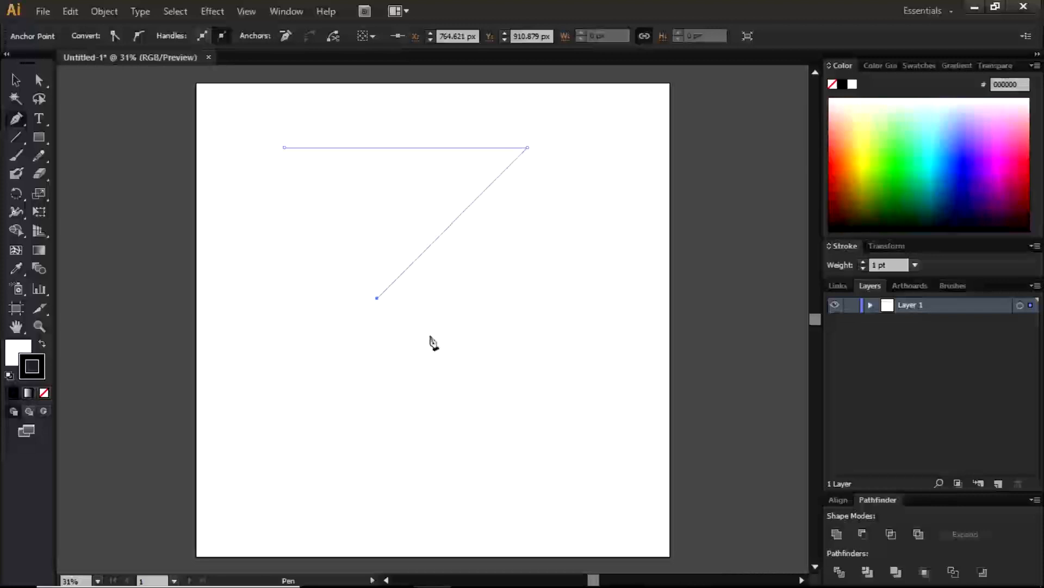
left_click(449, 355, "shift")
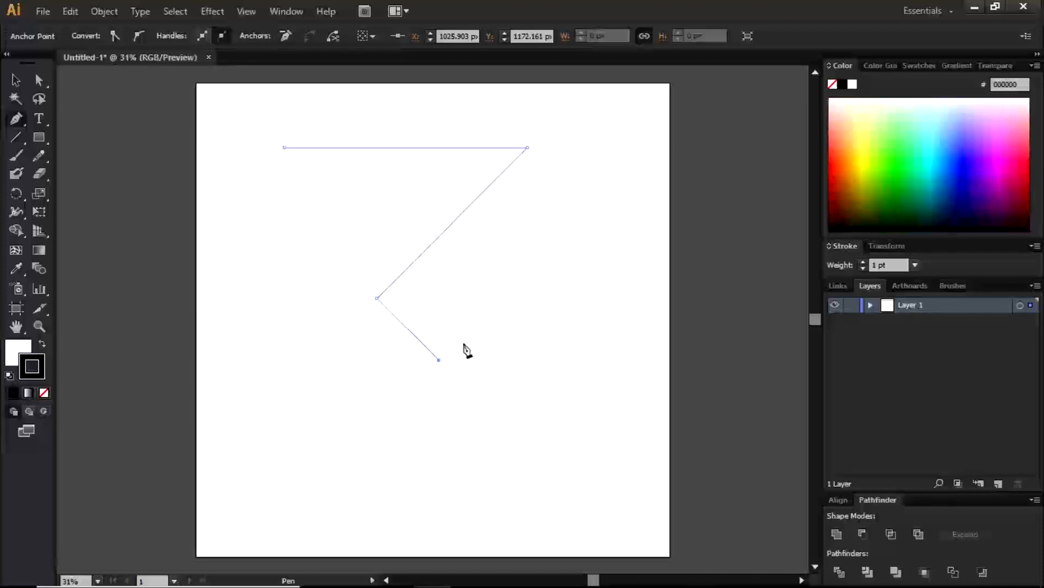
left_click(468, 308)
left_click(419, 294)
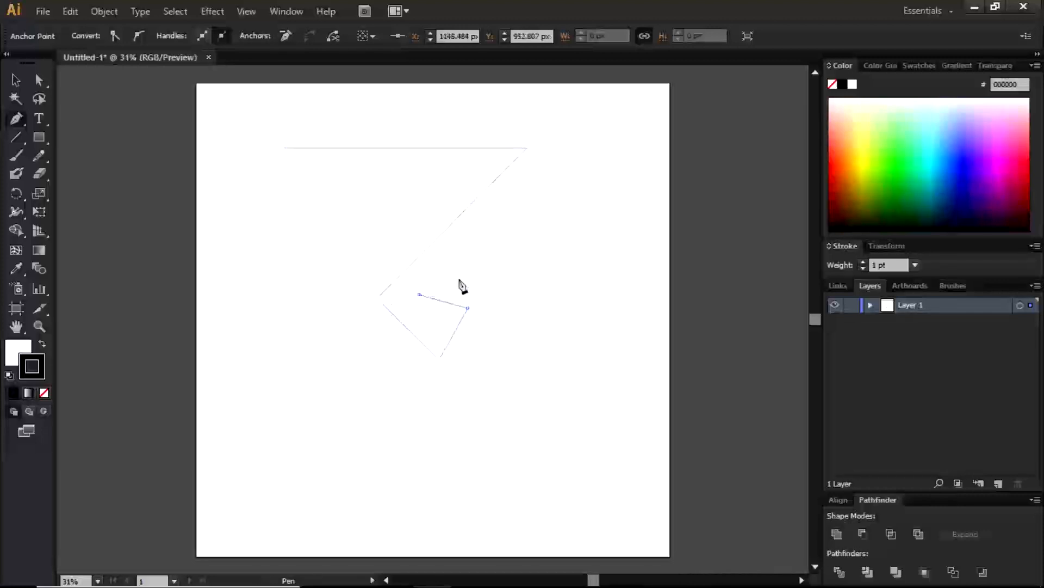
left_click(493, 262)
left_click(504, 308)
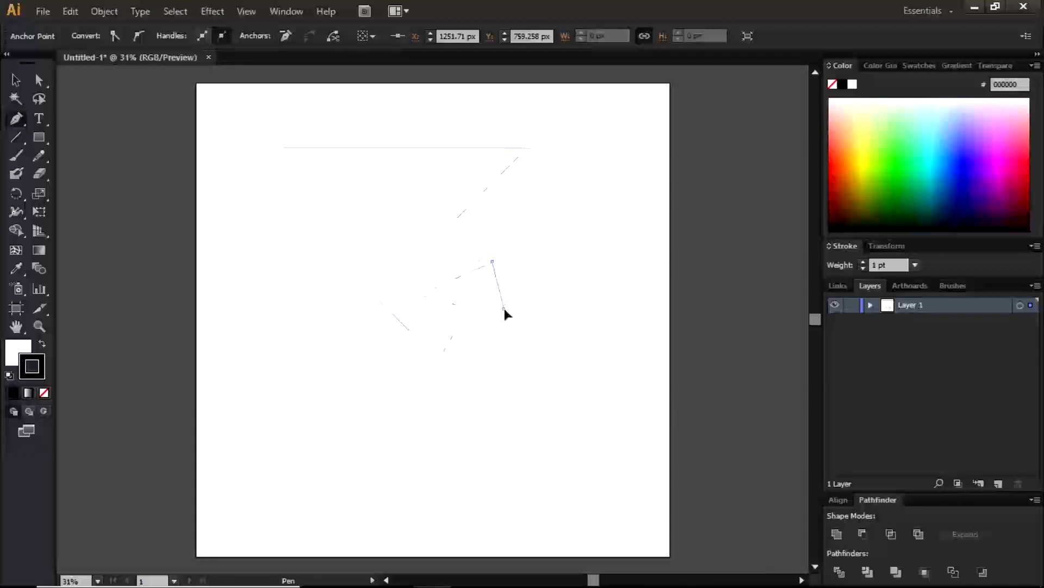
Add five more 45° segments to the zigzag, ending at about X 1294 px, Y 575 px, and delete the whole path
left_click(540, 274)
left_click(514, 249, "shift")
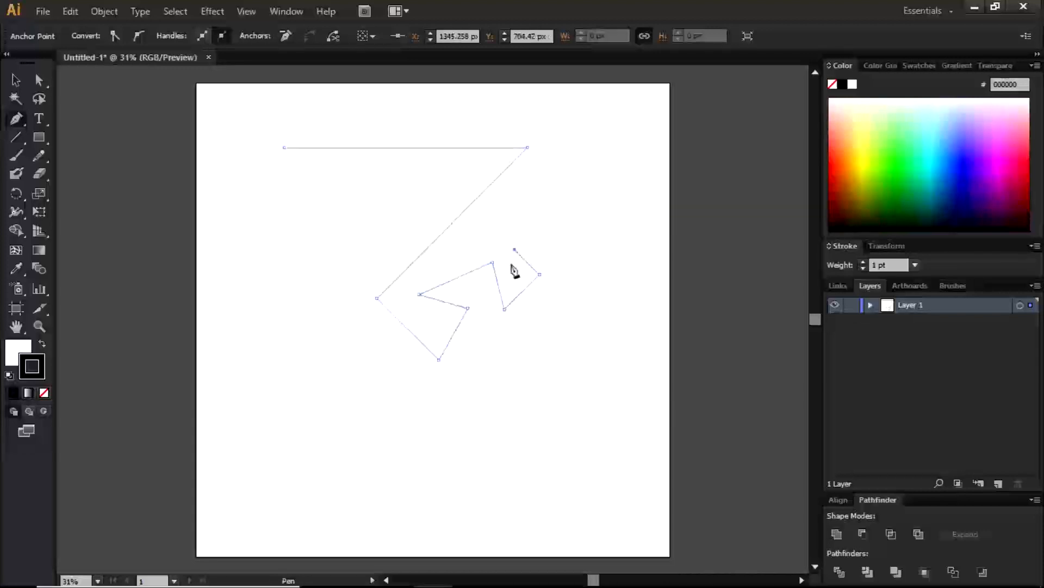
left_click(550, 213, "shift")
left_click(528, 193, "shift")
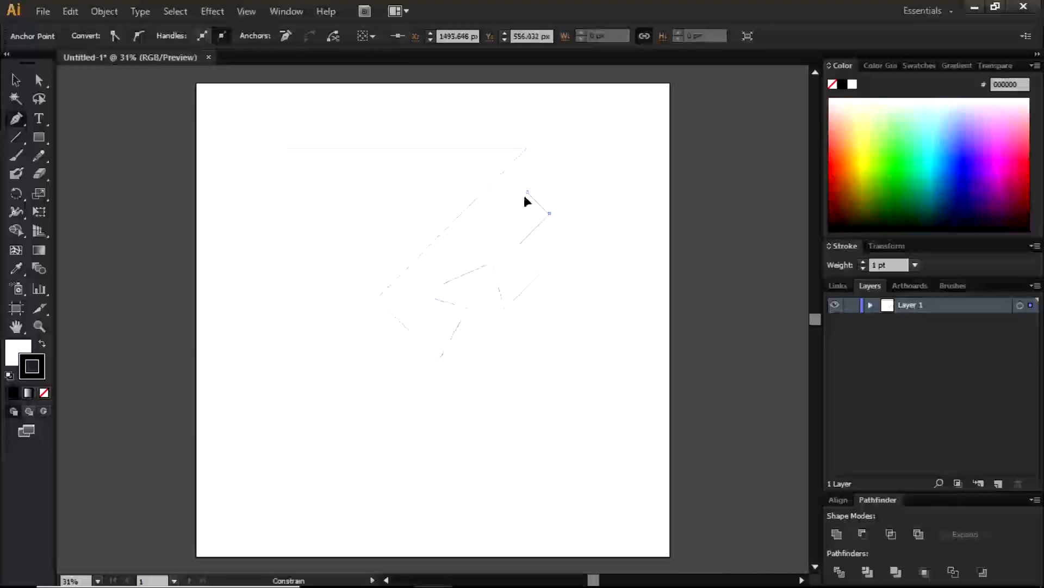
left_click(503, 218, "shift")
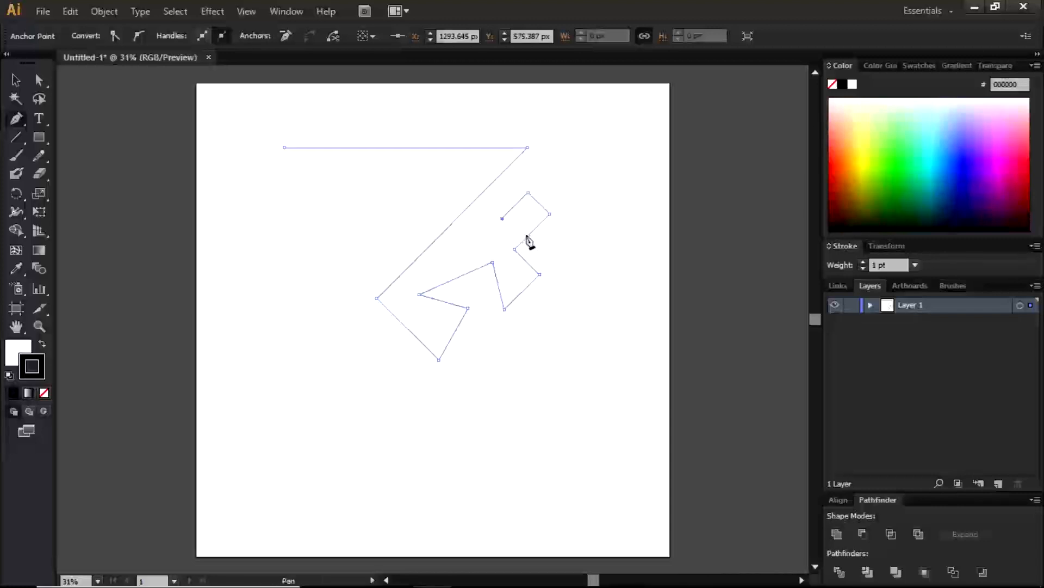
key("v")
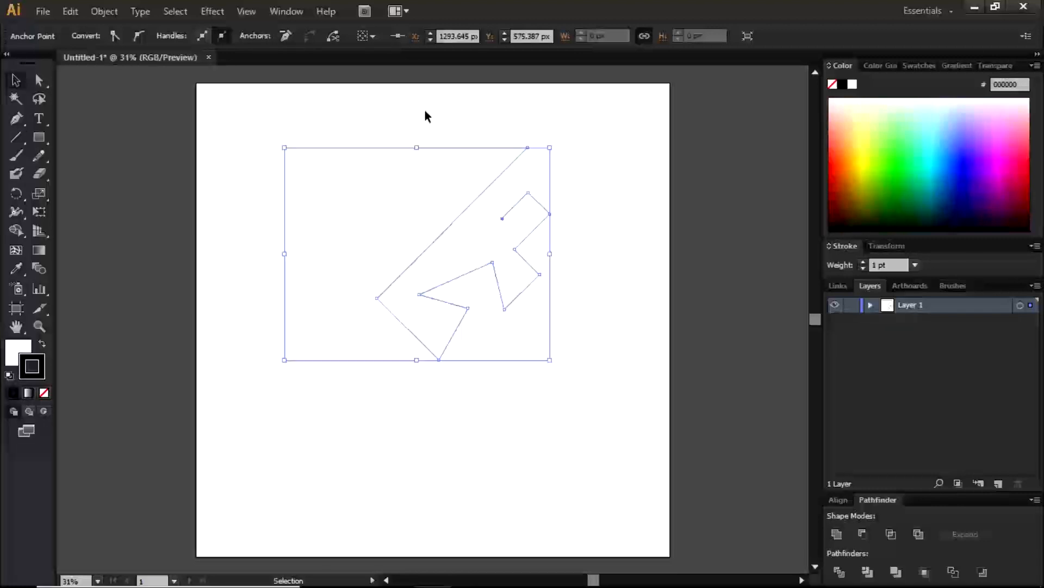
key("Delete")
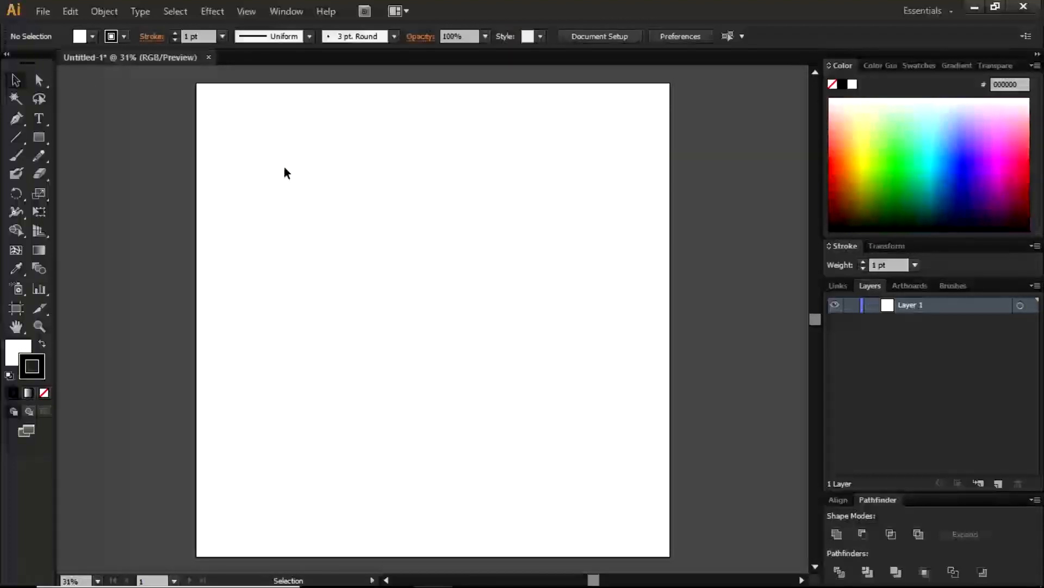
Draw a shallow arc near the artboard's upper edge with the Pen tool, ending in a smooth point at about X 1110 px, Y 211 px
left_click(17, 119)
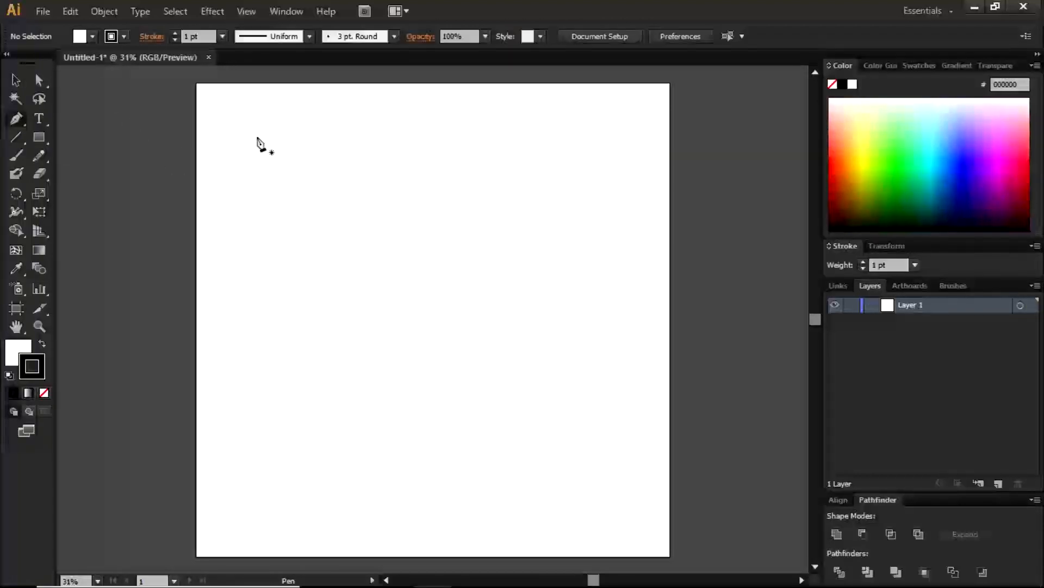
left_click(280, 133)
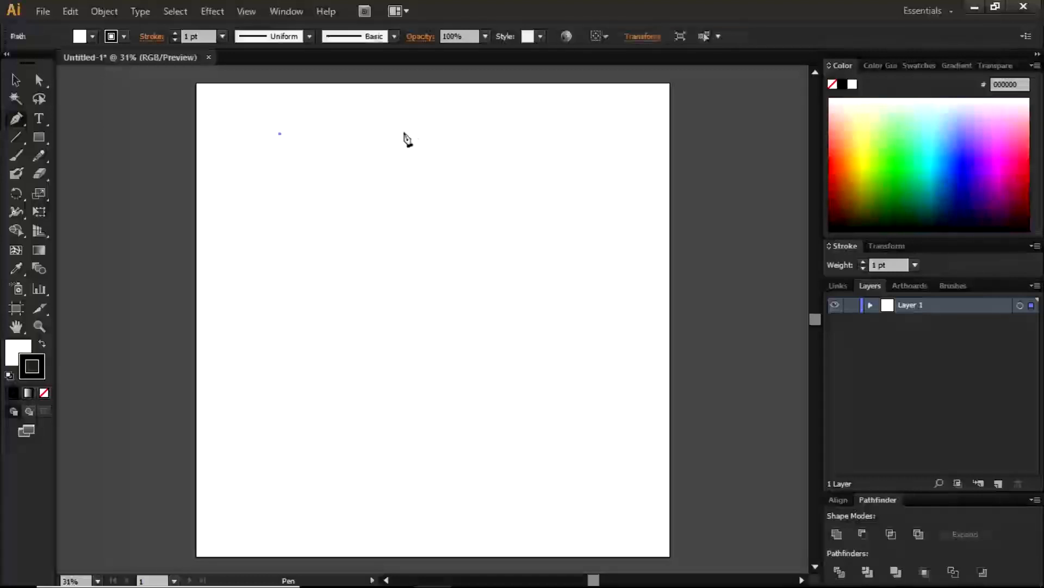
left_click_drag(460, 132, 561, 169)
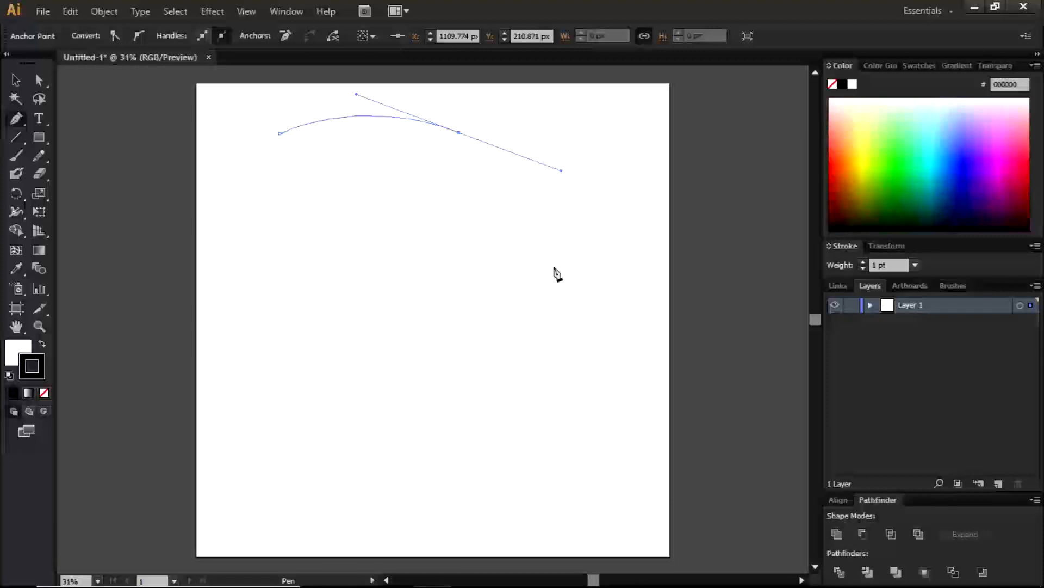
Try a third anchor point for the arc at about X 1710 px, Y 837 px and at other nearby positions, undoing each attempt
left_click(602, 279)
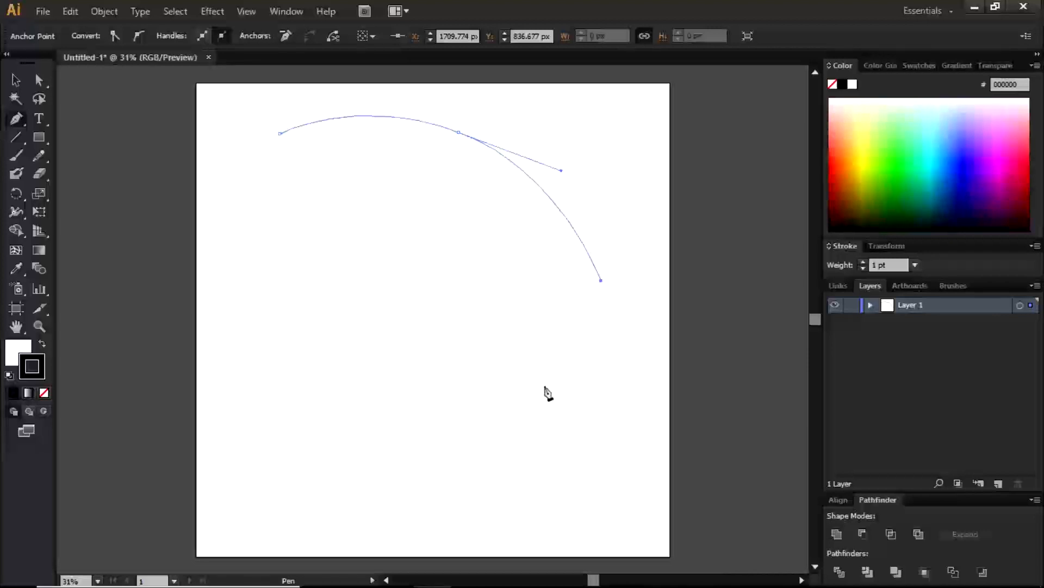
key("ctrl+z")
left_click_drag(605, 288, 607, 296)
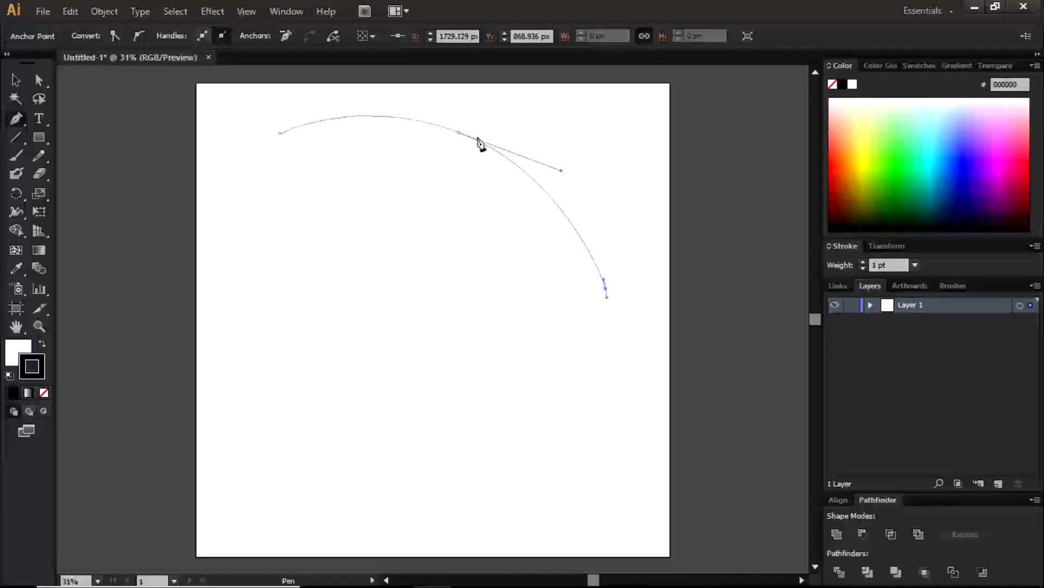
key("ctrl")
key("ctrl+z")
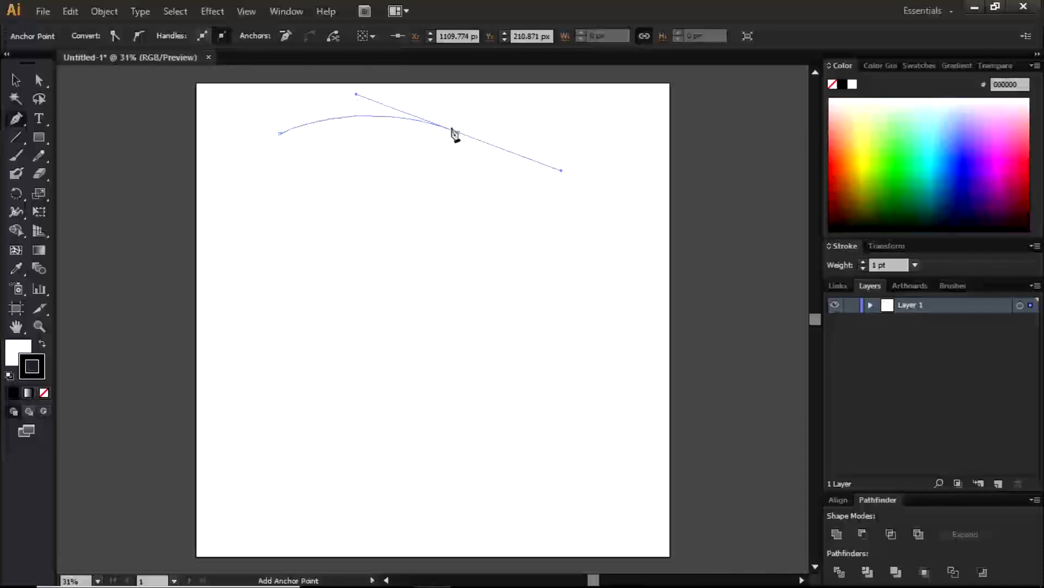
left_click(540, 199)
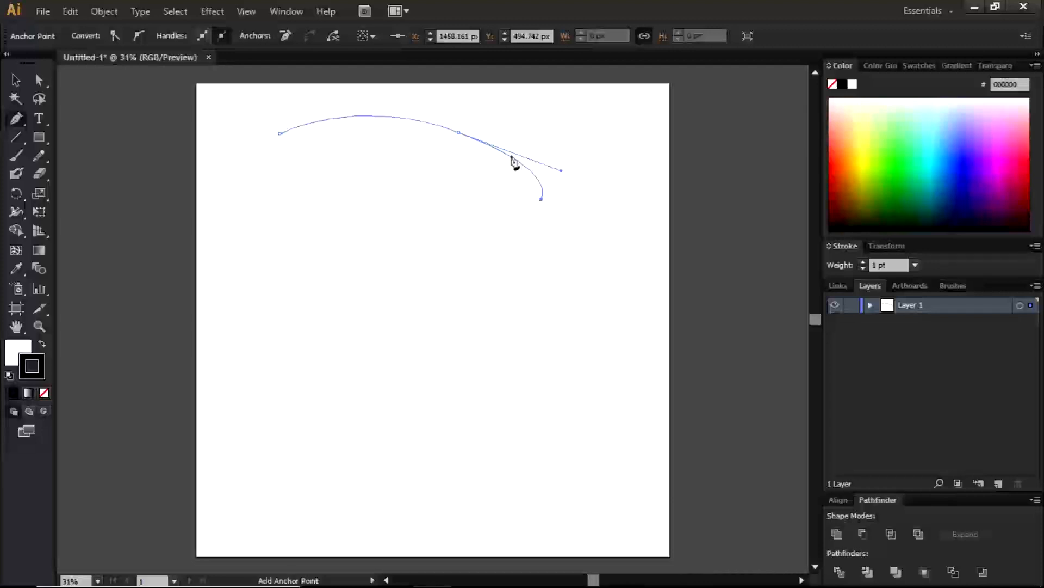
key("ctrl+z")
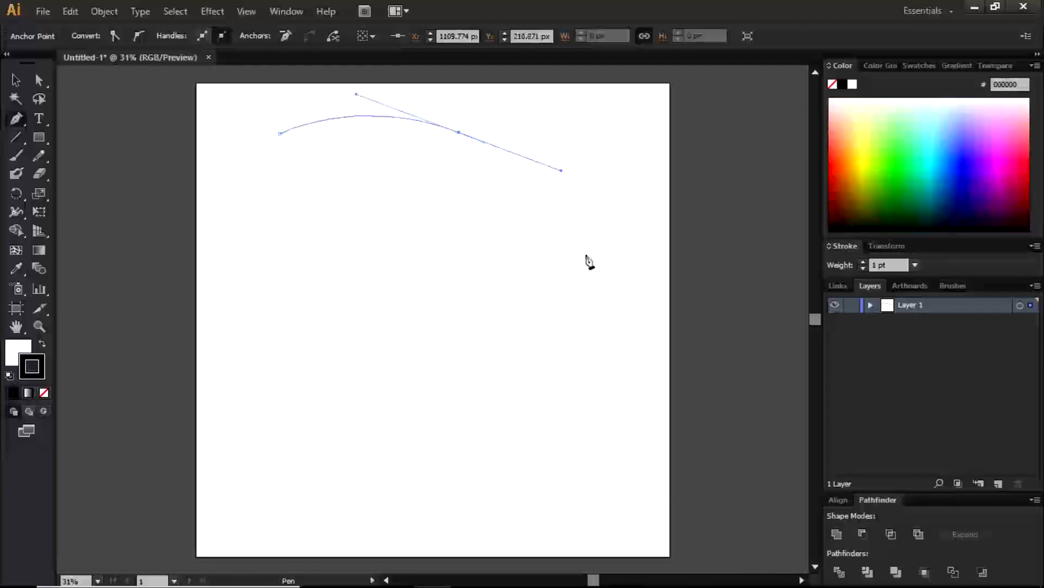
Try continuing the arc through smooth points at about X 1787 px, Y 985 px and X 936 px, Y 1843 px, and undo back to the arc
left_click_drag(618, 313, 619, 370)
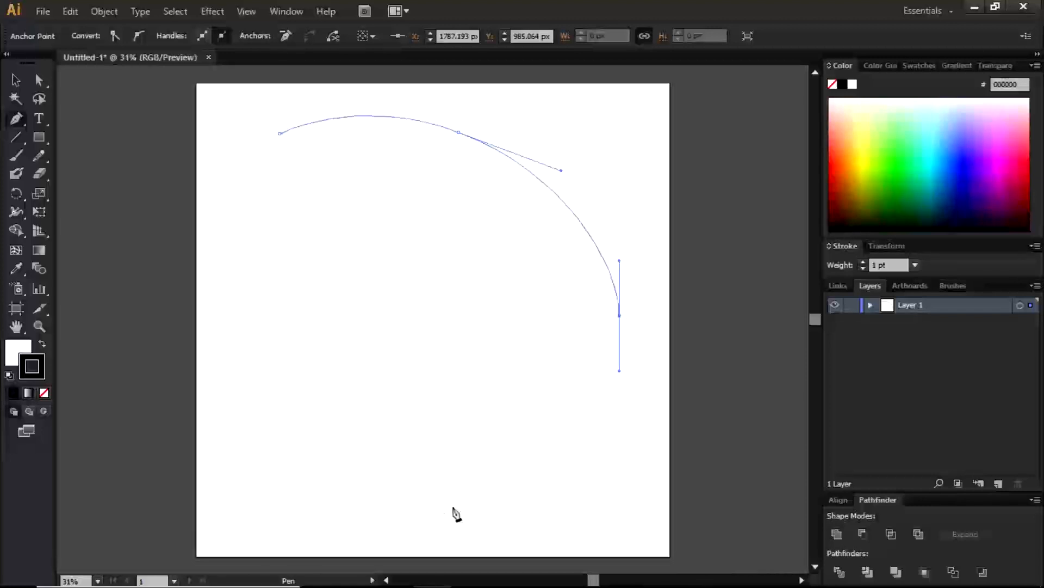
left_click_drag(417, 518, 273, 525)
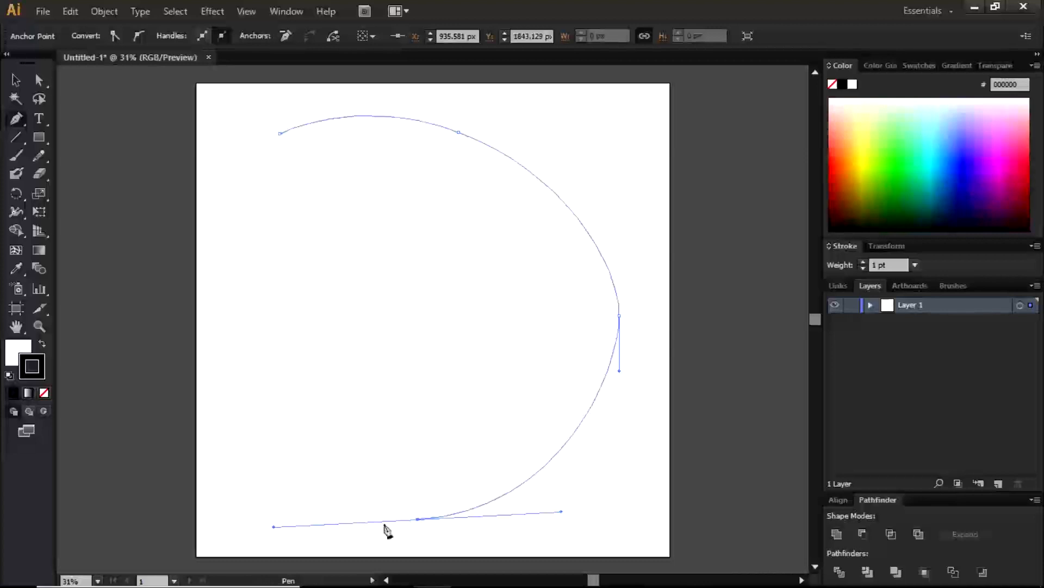
left_click(230, 332)
key("v")
key("ctrl+z")
key("ctrl+z")
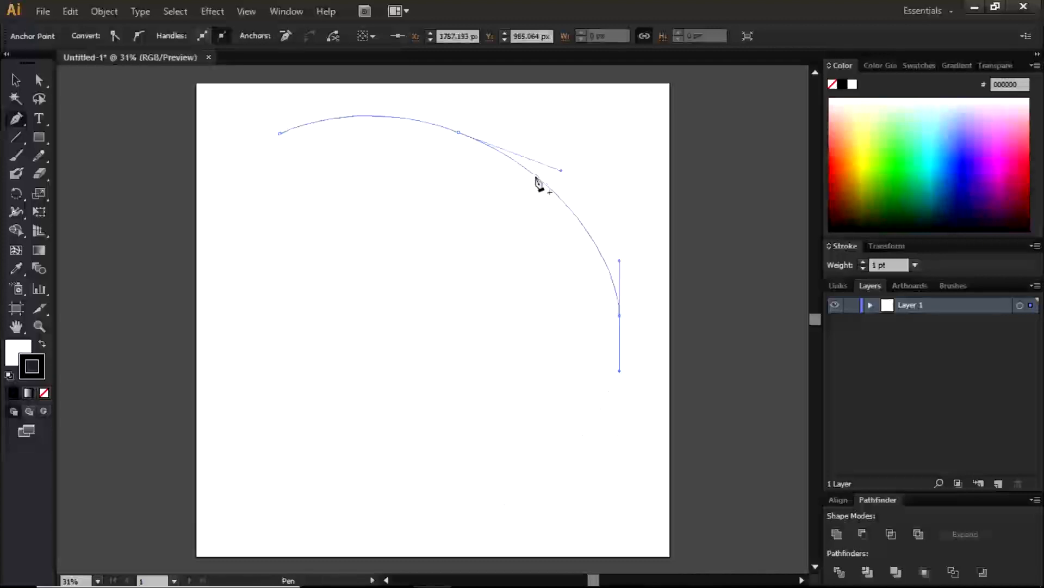
key("ctrl+z")
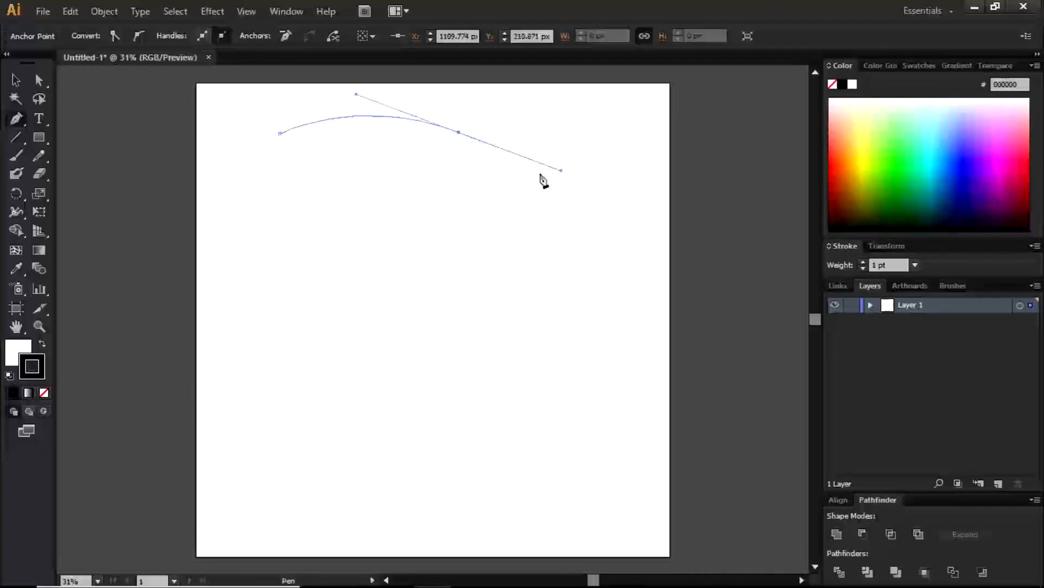
left_click_drag(639, 279, 647, 327)
key("ctrl")
key("ctrl+z")
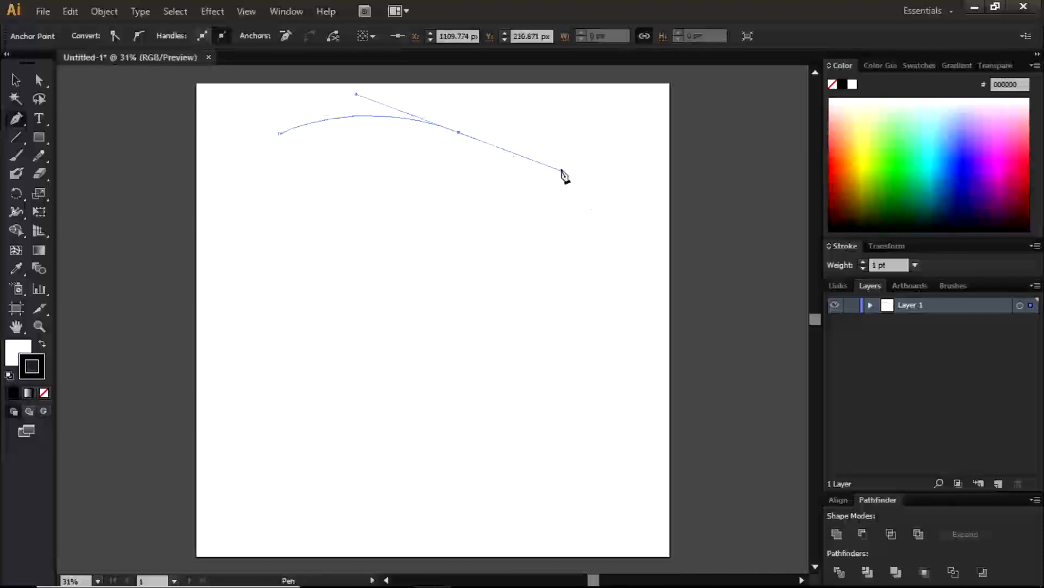
Shorten the outgoing direction handle at the arc's end independently, and add a smooth curve to about X 1478 px, Y 669 px
key("alt")
left_click_drag(562, 172, 531, 165)
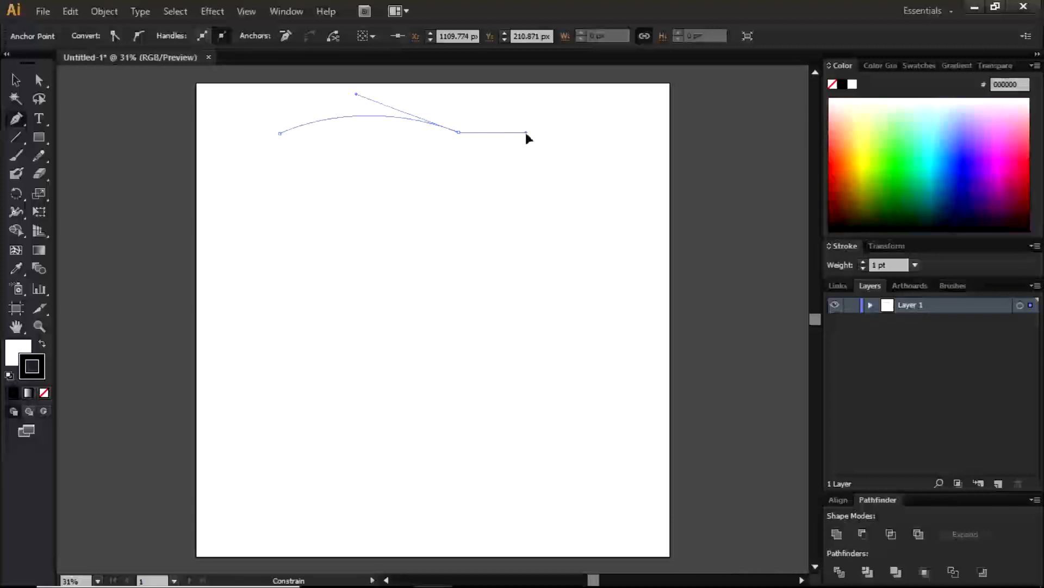
left_click_drag(508, 171, 514, 162)
left_click_drag(473, 138, 473, 138)
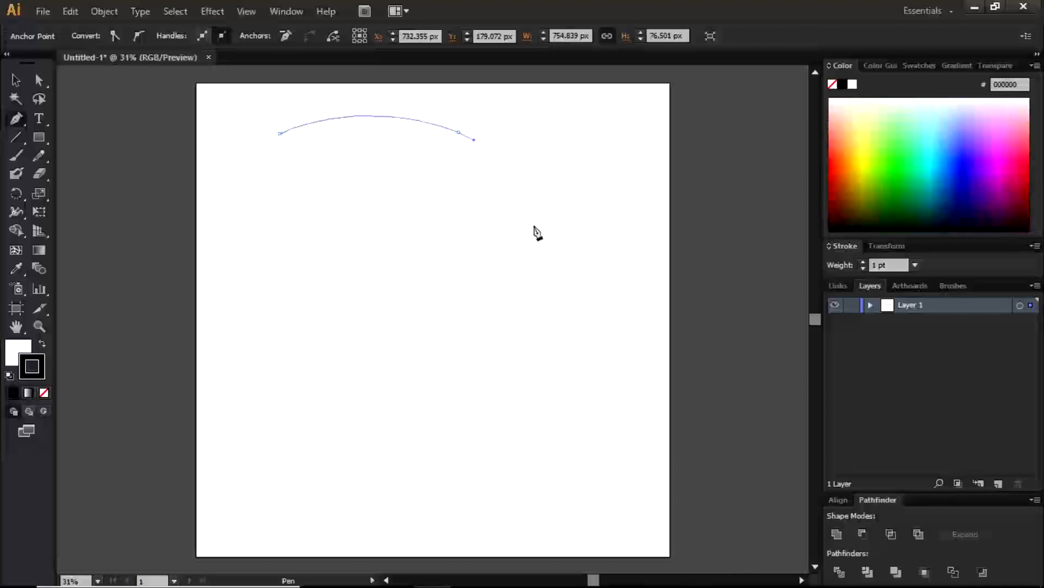
left_click_drag(543, 235, 550, 291)
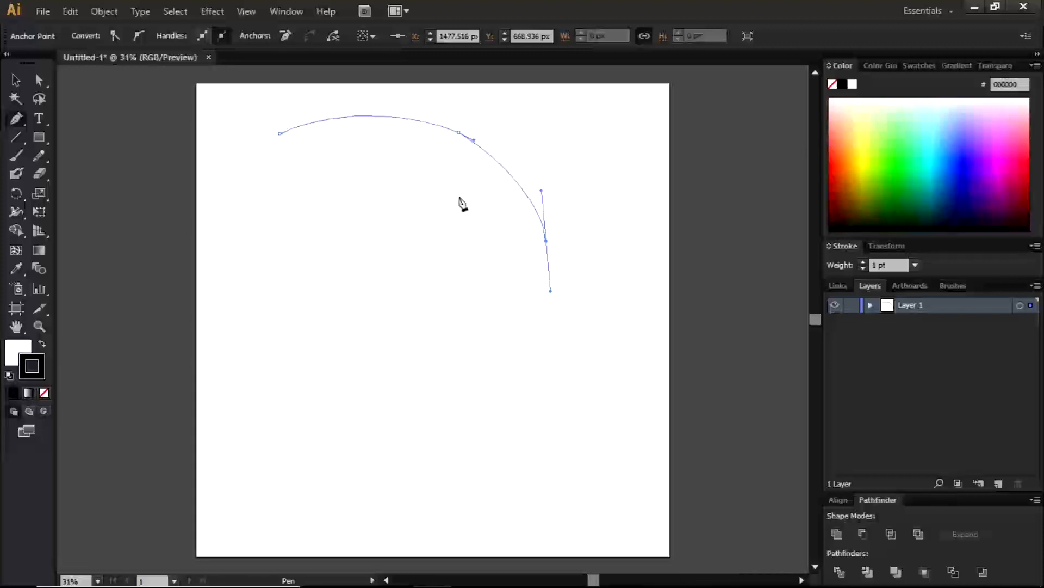
Undo the last curve and the handle adjustment, and delete the remaining arc
key("ctrl+z")
key("ctrl+z")
key("v")
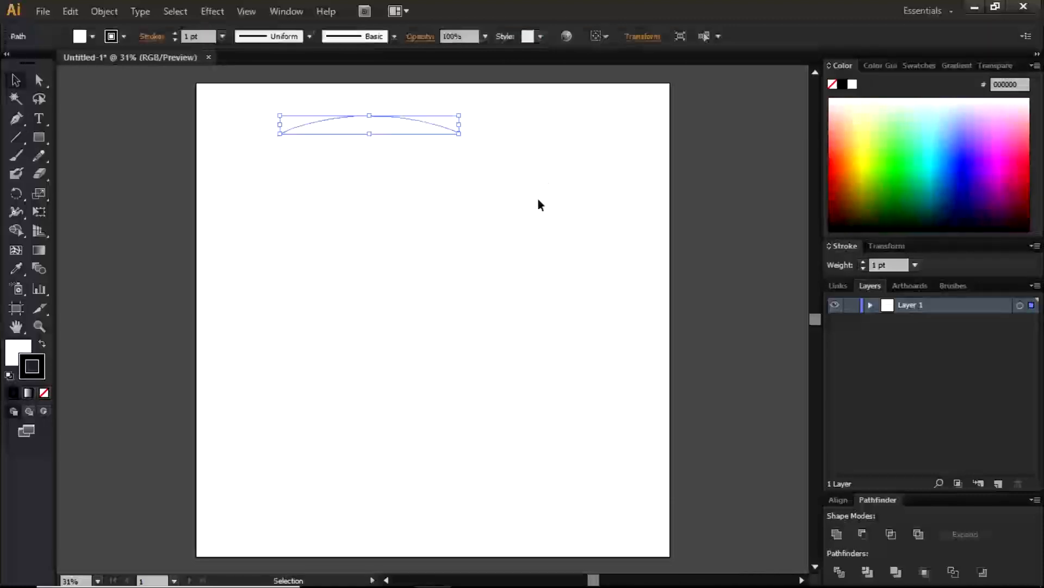
key("Delete")
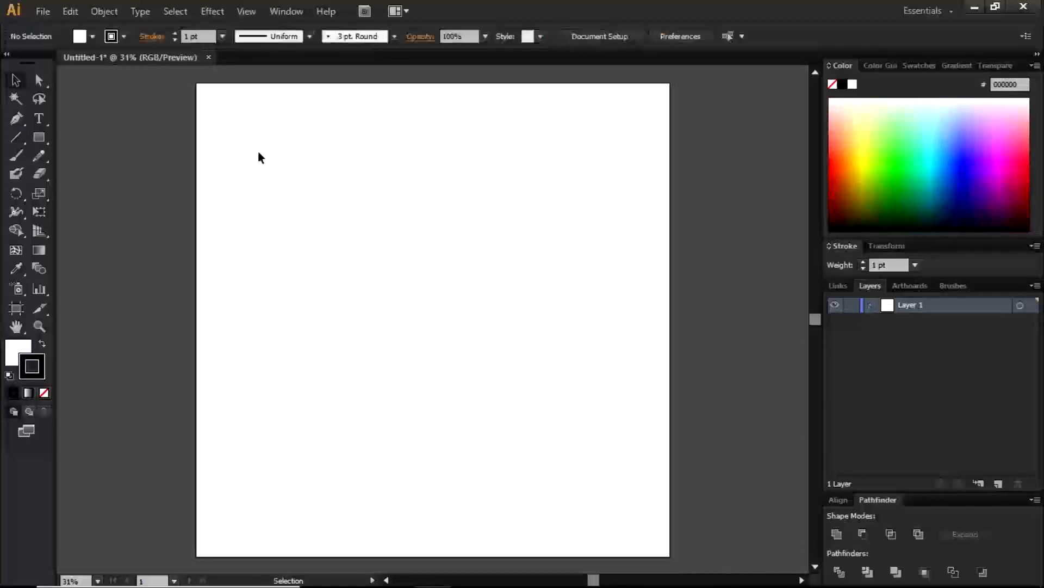
left_click(16, 118)
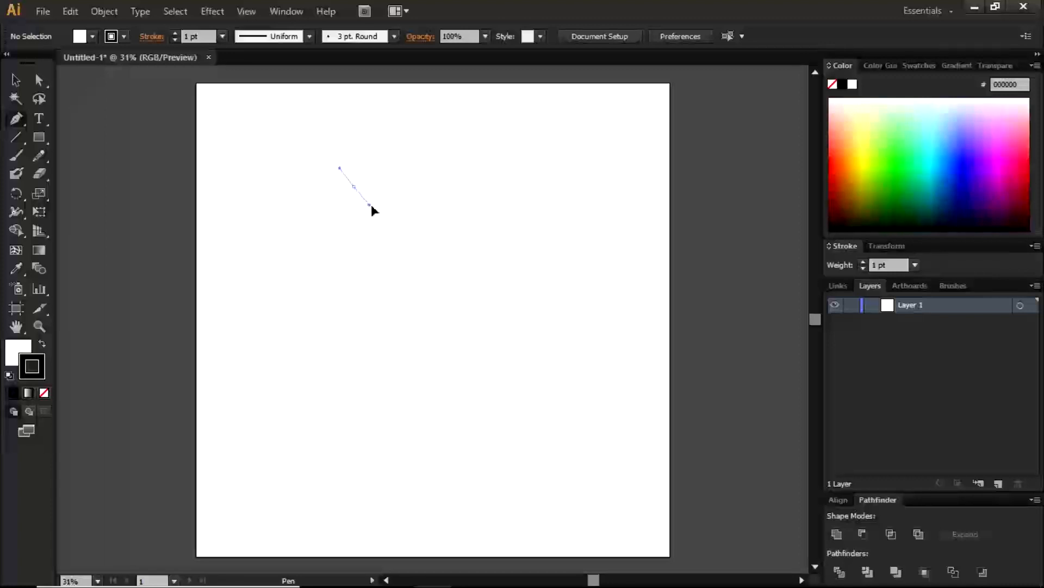
left_click_drag(422, 253, 431, 270)
key("ctrl")
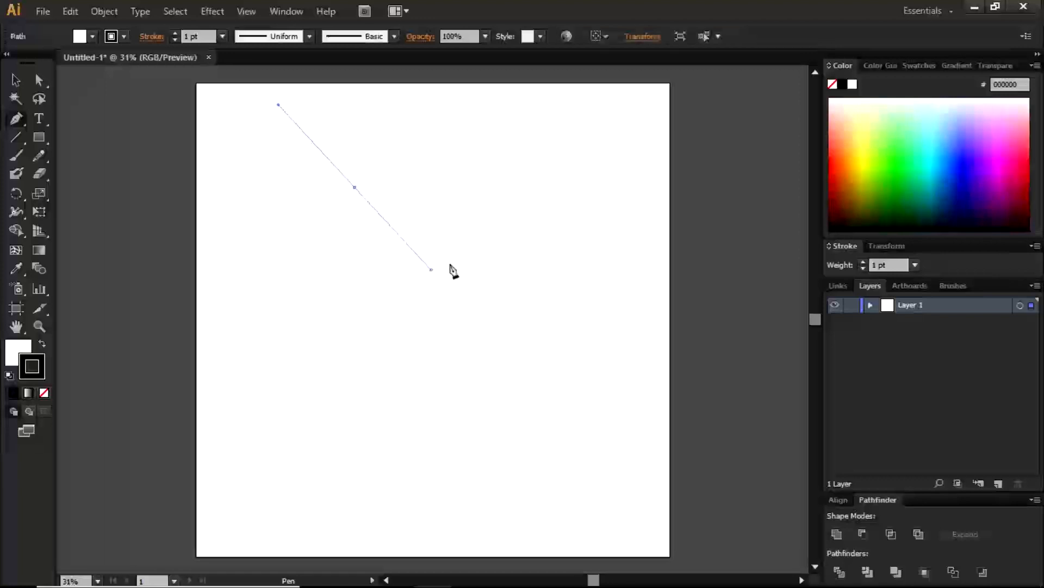
key("Delete")
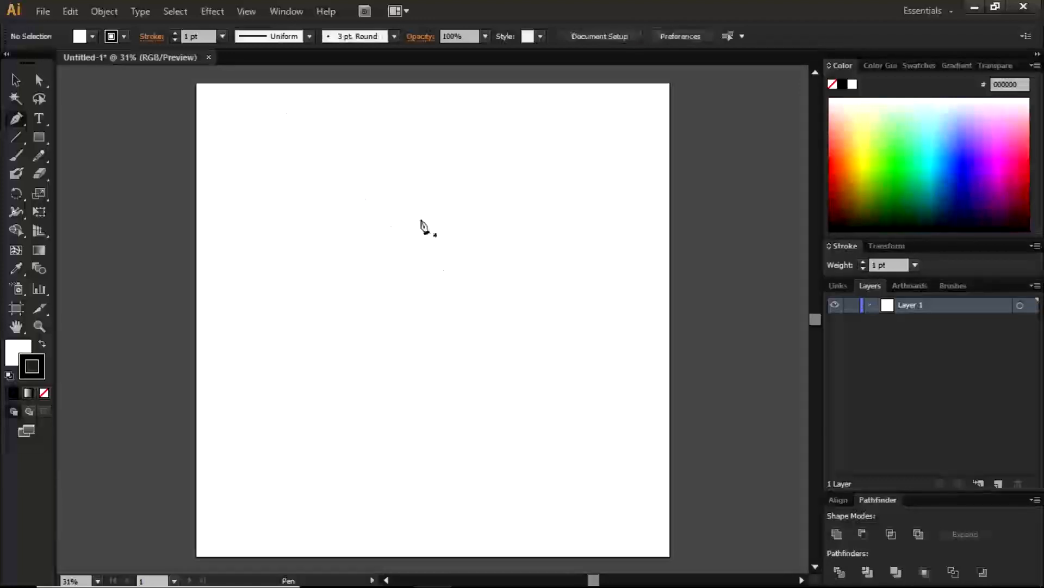
Draw half a heart from a short-handled smooth anchor to a long-handled smooth anchor at about X 884 px, Y 1069 px
left_click_drag(398, 189, 416, 166)
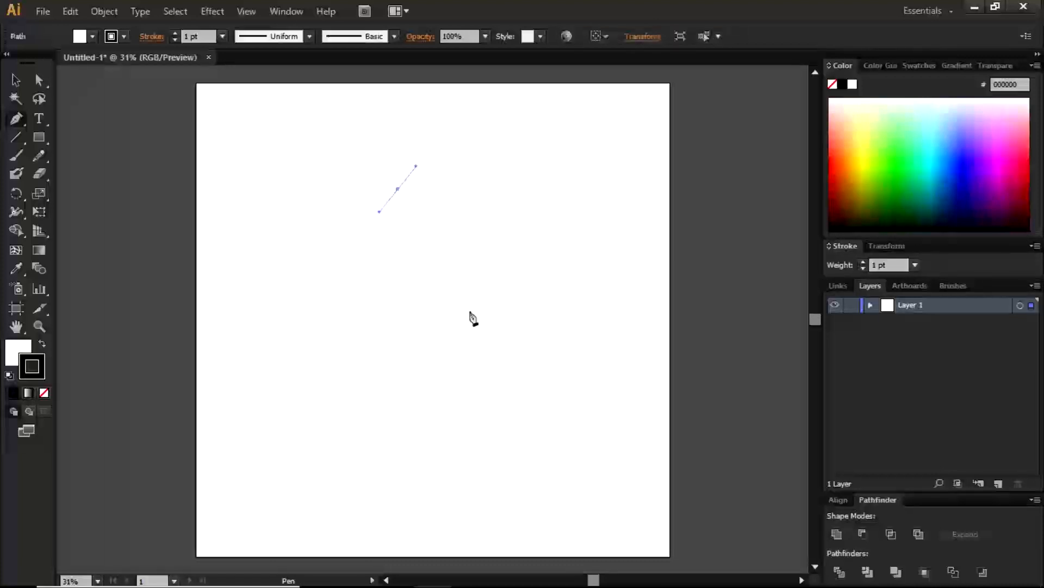
left_click_drag(406, 335, 272, 480)
key("ctrl+z")
key("ctrl+shift+z")
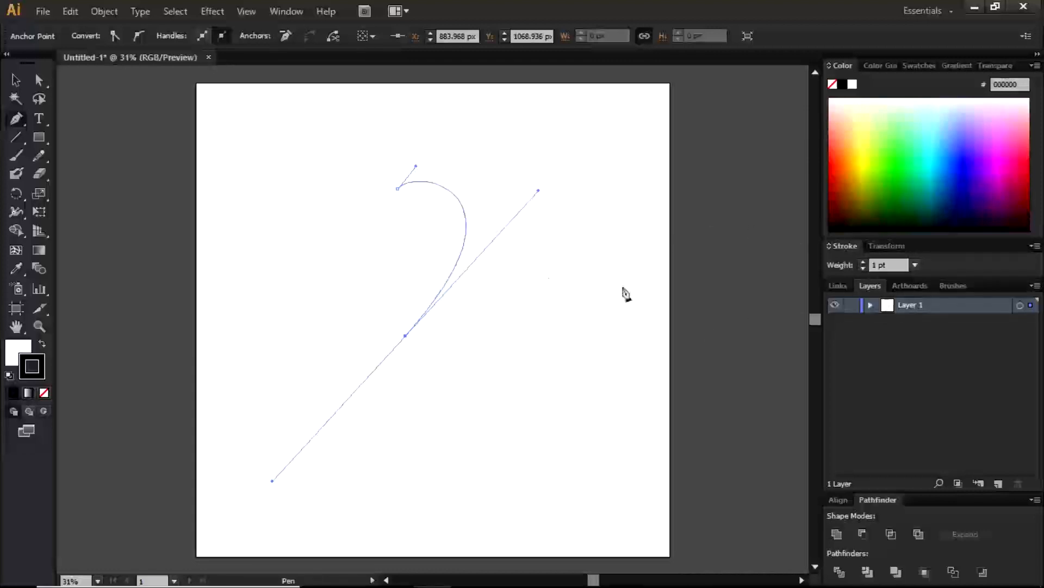
Select all artwork on Layer 1 and set its stroke weight to 10 pt
left_click(835, 306)
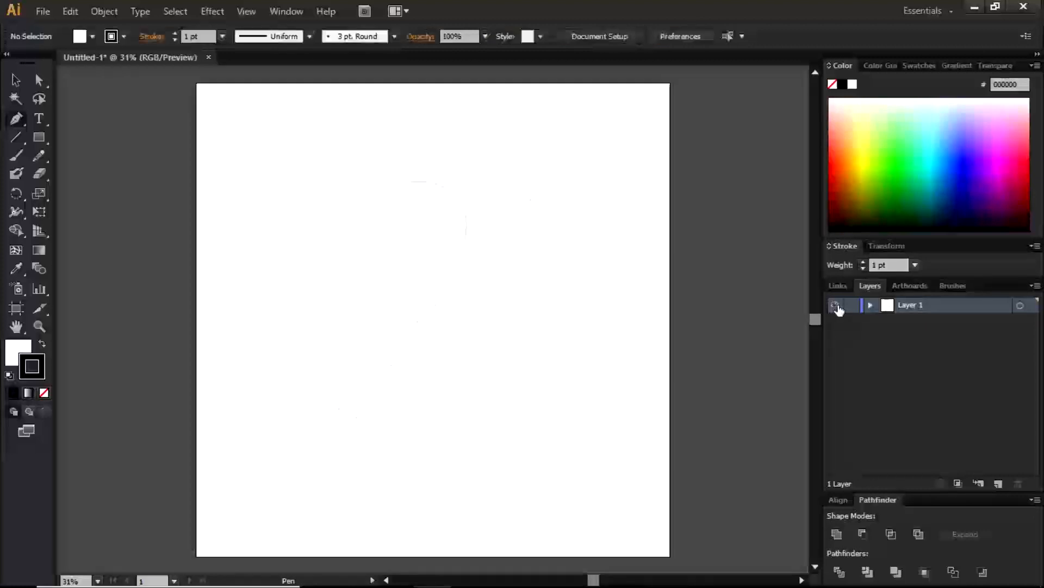
left_click(1020, 308)
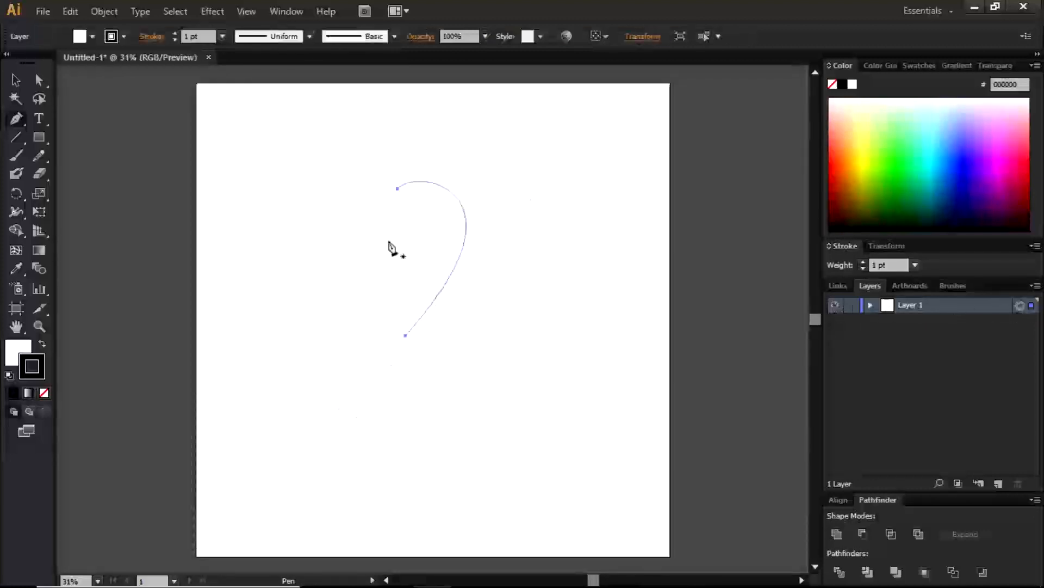
left_click(864, 260)
left_click(864, 260)
left_click(863, 261)
left_click(864, 261)
left_click(864, 261)
left_click(864, 261)
left_click(864, 262)
left_click(864, 262)
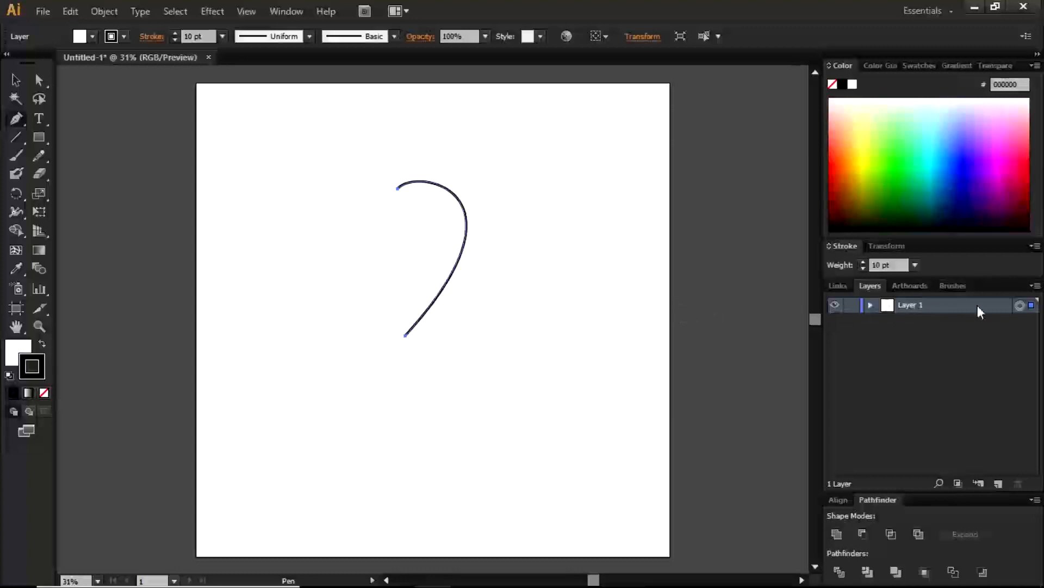
Select the curved path inside Layer 1 and paste a copy of it directly in front
left_click(871, 304)
left_click(1020, 321)
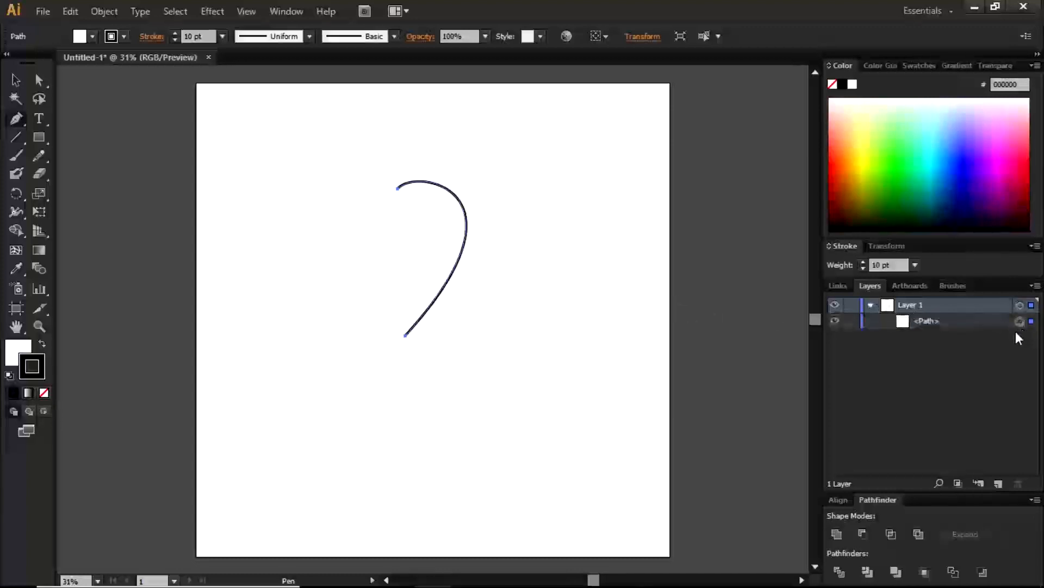
key("v")
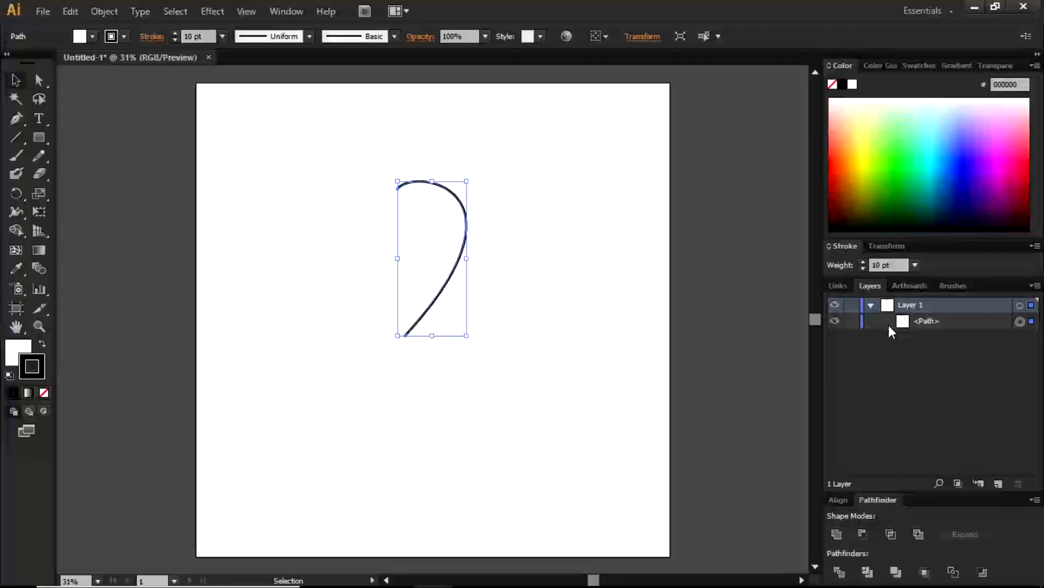
key("ctrl+f")
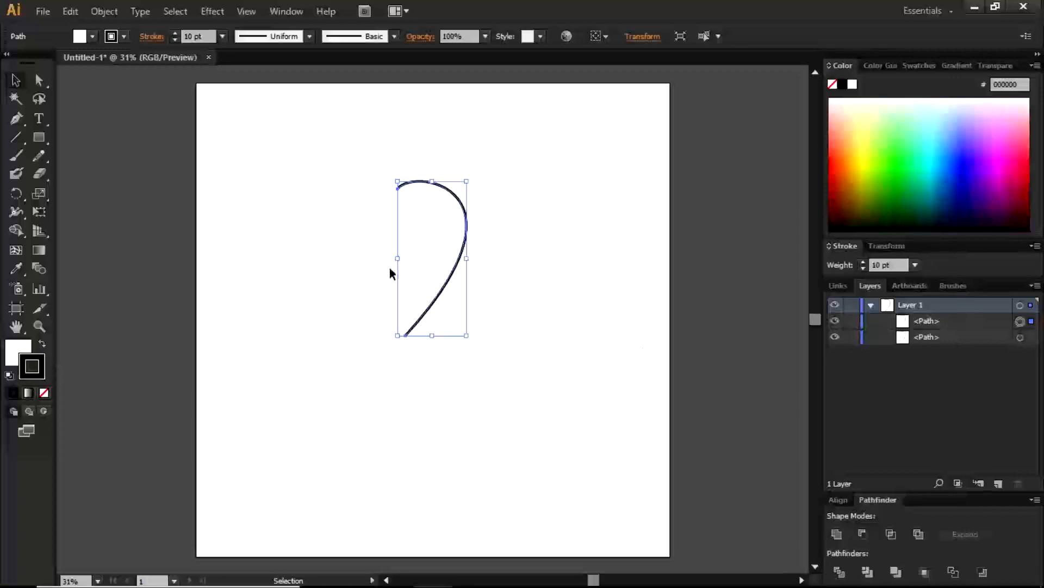
Reflect the copied curve across the vertical axis at 90°, with the preview on
right_click(441, 298)
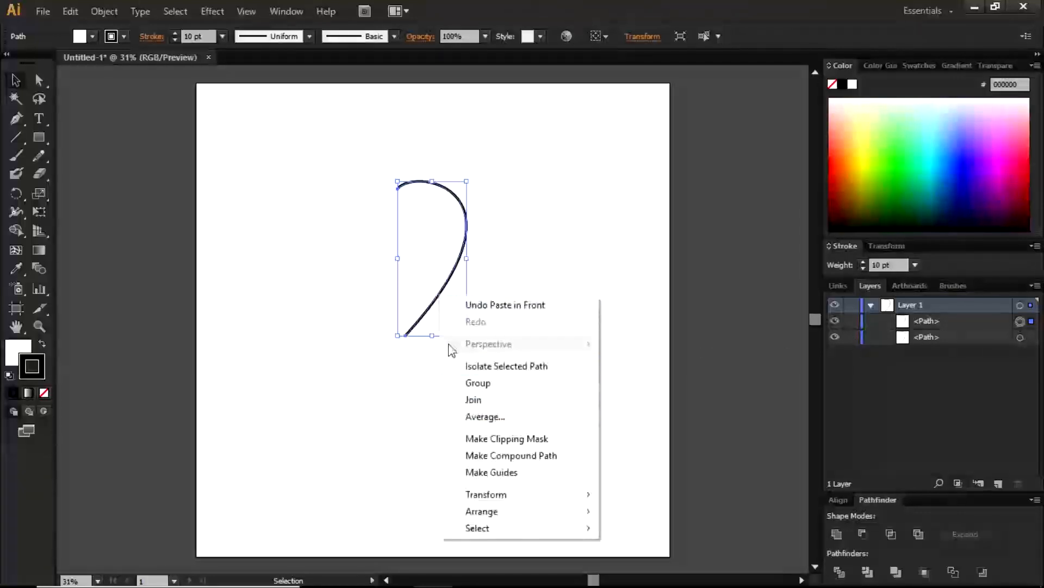
mouse_move(486, 495)
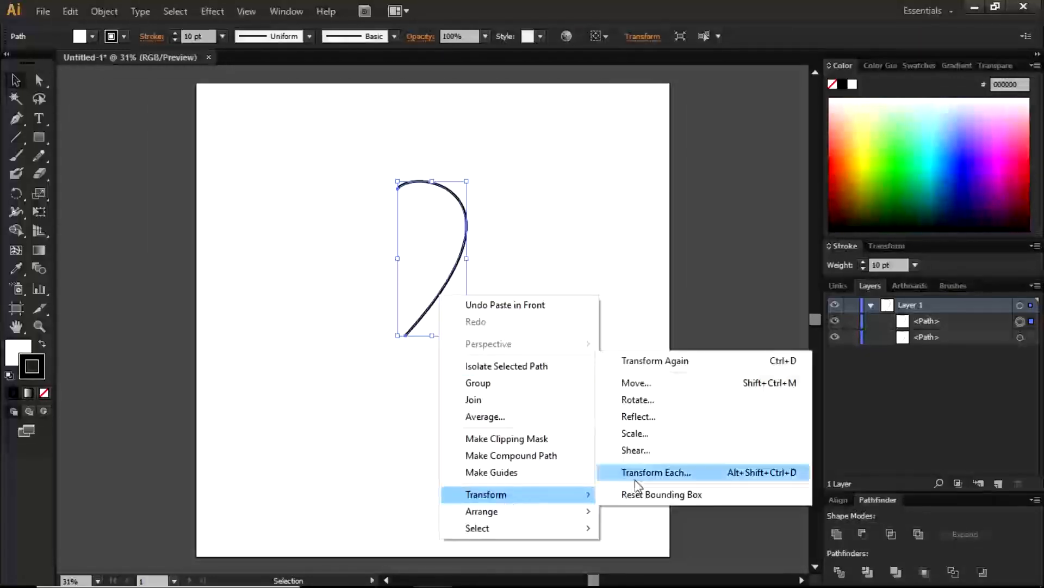
left_click(642, 417)
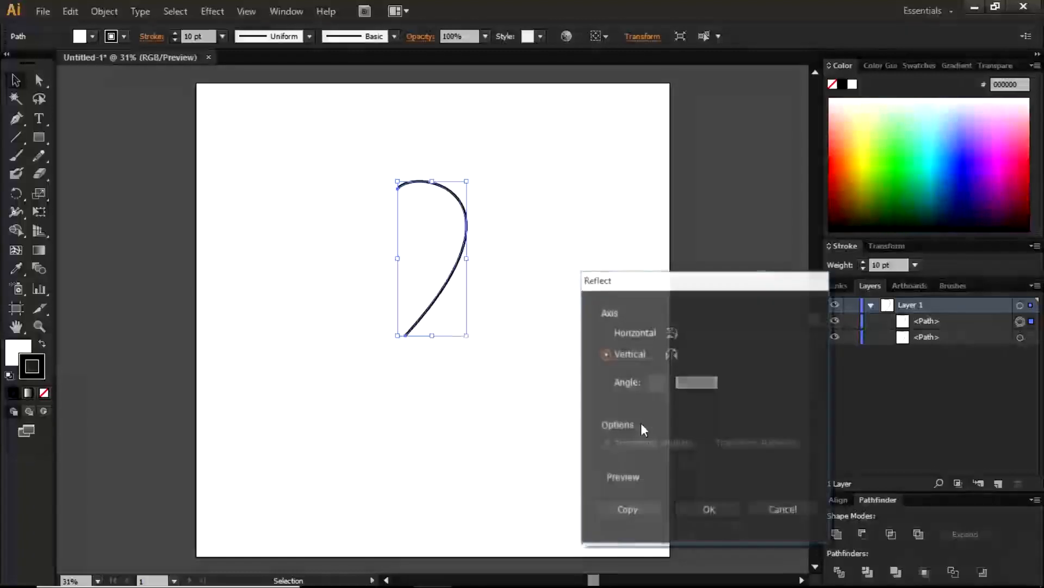
left_click(599, 478)
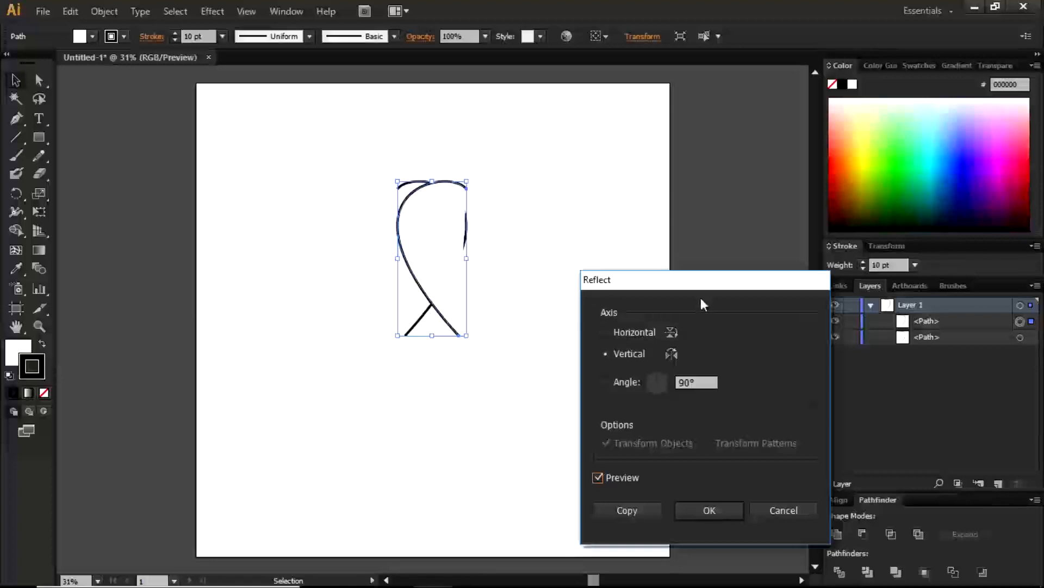
left_click_drag(700, 285, 712, 209)
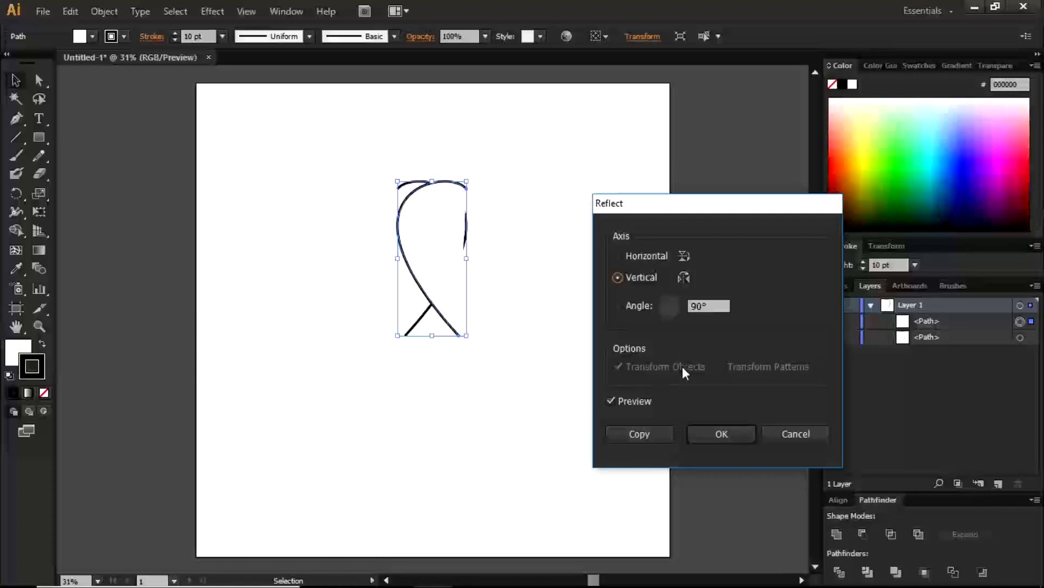
left_click(723, 433)
Place the reflected curve against the original's left side to form a heart, and rotate it slightly to narrow the bottom gap
left_click_drag(434, 237, 367, 243)
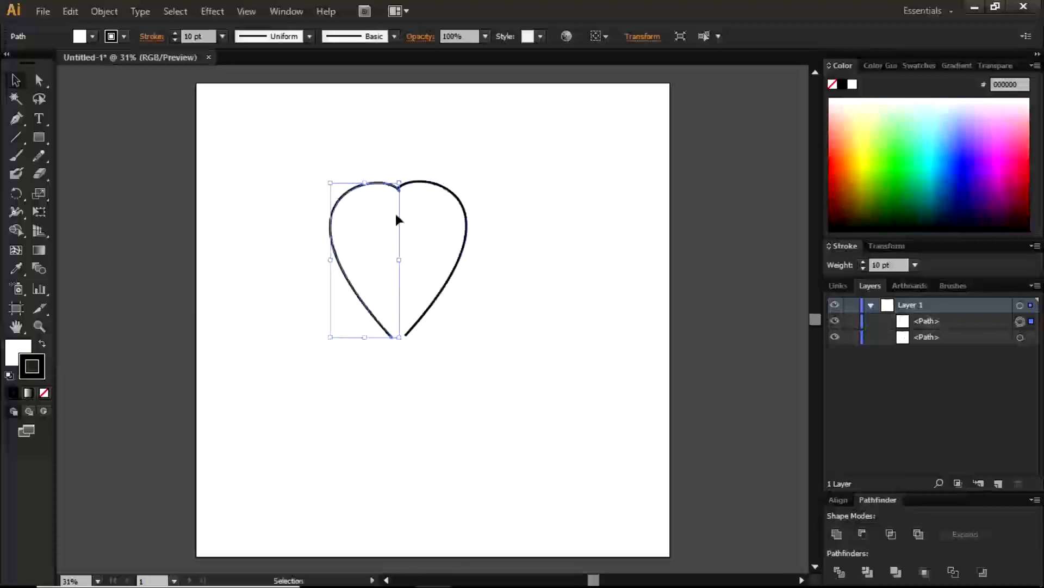
left_click_drag(400, 175, 393, 180)
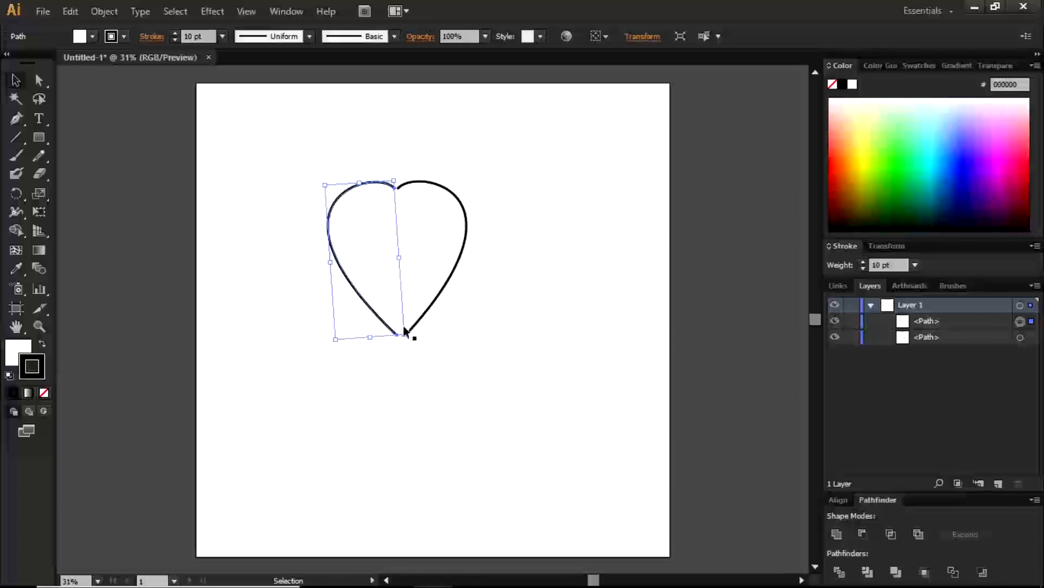
left_click(432, 311)
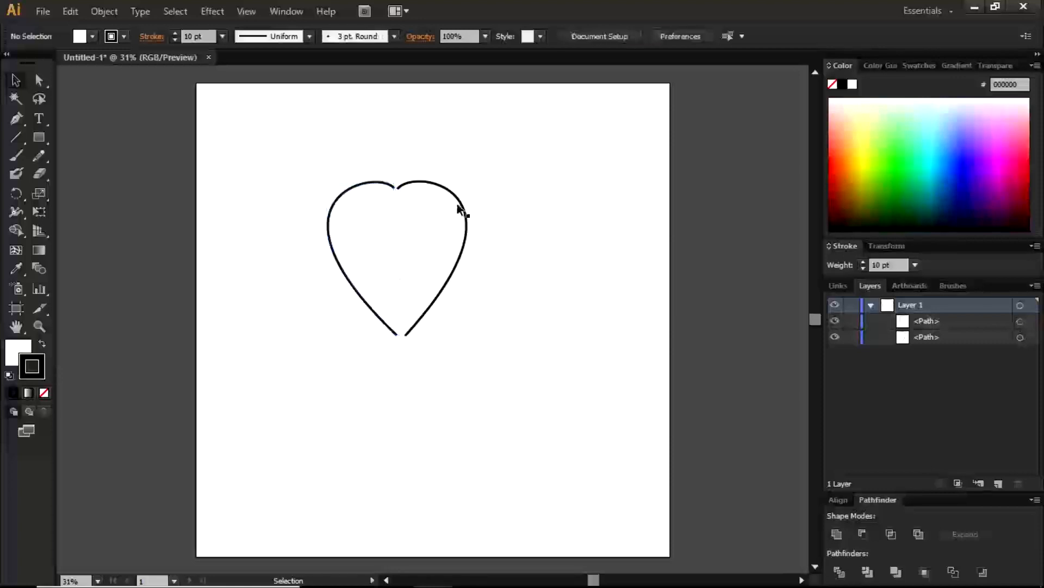
Delete both halves of the heart
left_click_drag(527, 163, 309, 304)
key("Delete")
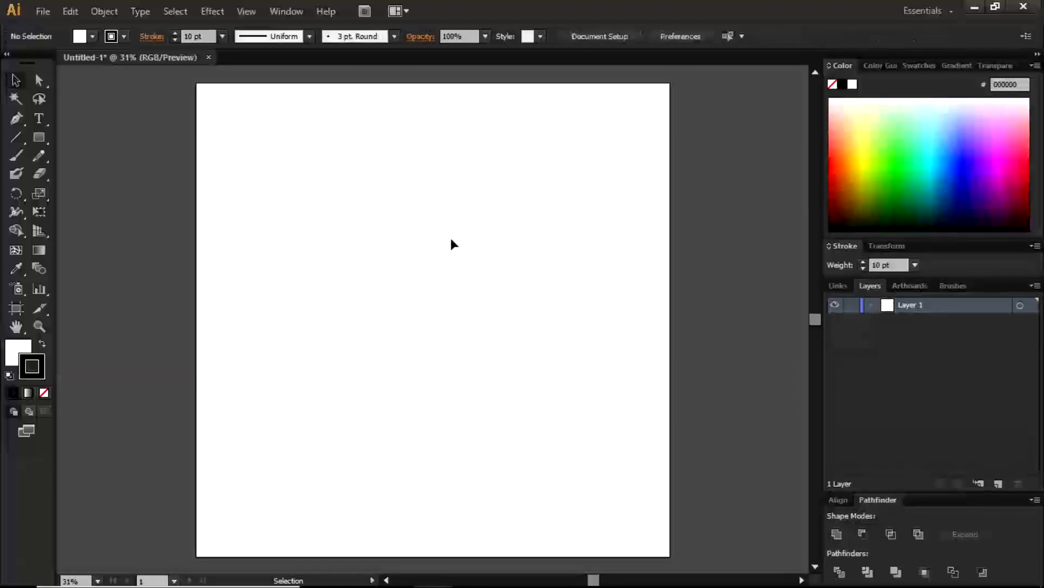
Try placing a first anchor point with the Pen tool and re-angling its direction handles, and undo the attempts
left_click(16, 118)
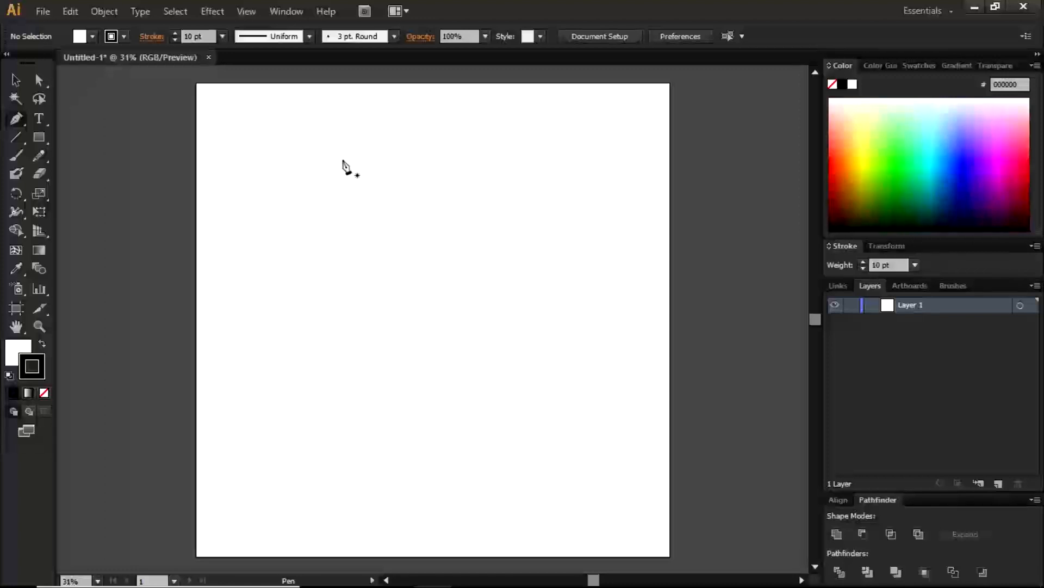
left_click_drag(394, 223, 425, 238)
key("ctrl+z")
left_click_drag(362, 209, 369, 217)
left_click_drag(445, 279, 422, 270)
left_click_drag(422, 269, 434, 231)
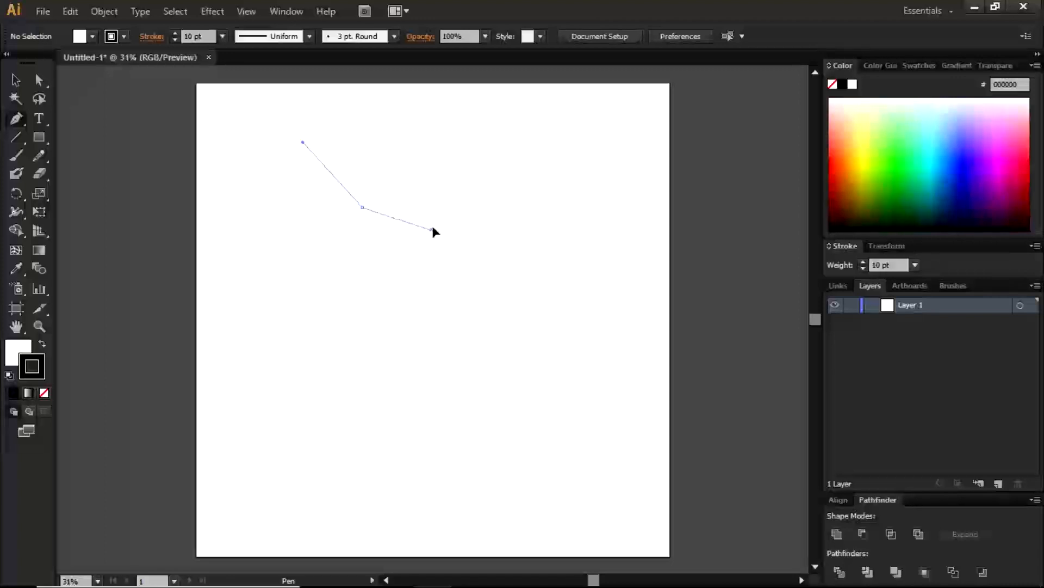
left_click(415, 141)
left_click_drag(415, 138, 416, 137)
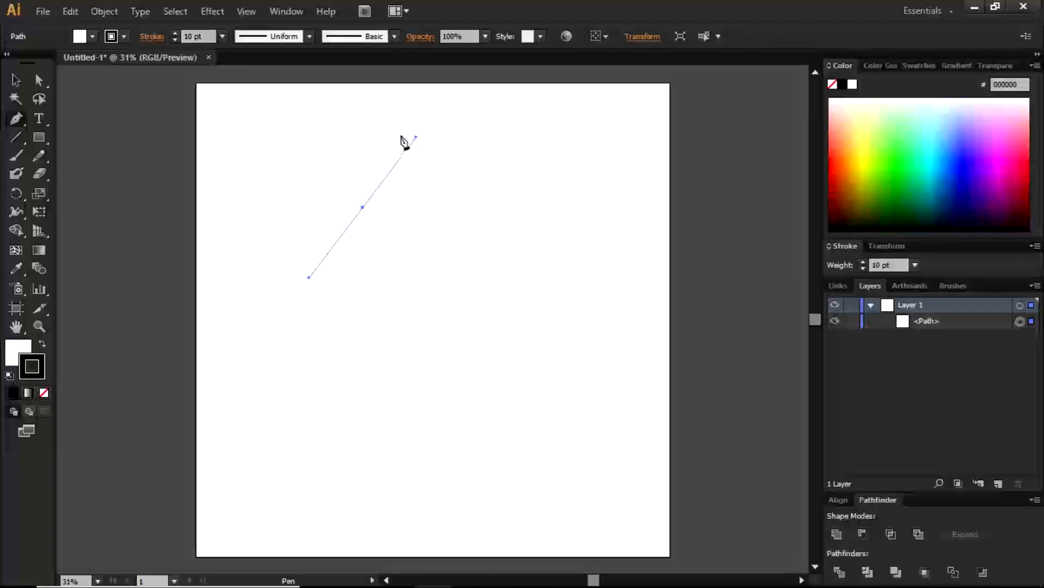
key("ctrl+z")
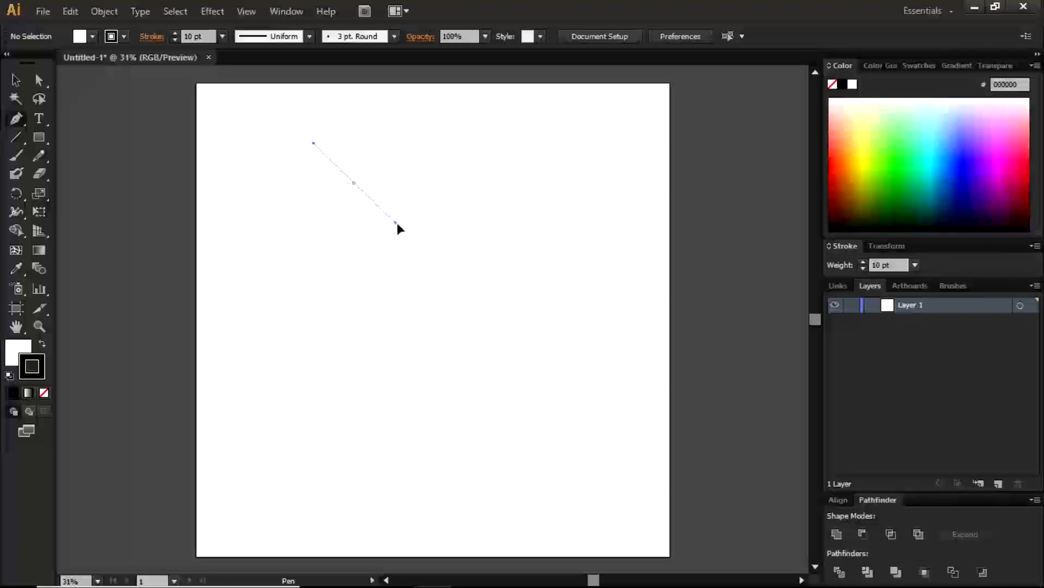
Place the heart's top anchor at about X 671 px, Y 424 px with V-shaped split handles, and undo a trial second point
left_click_drag(412, 237, 409, 121)
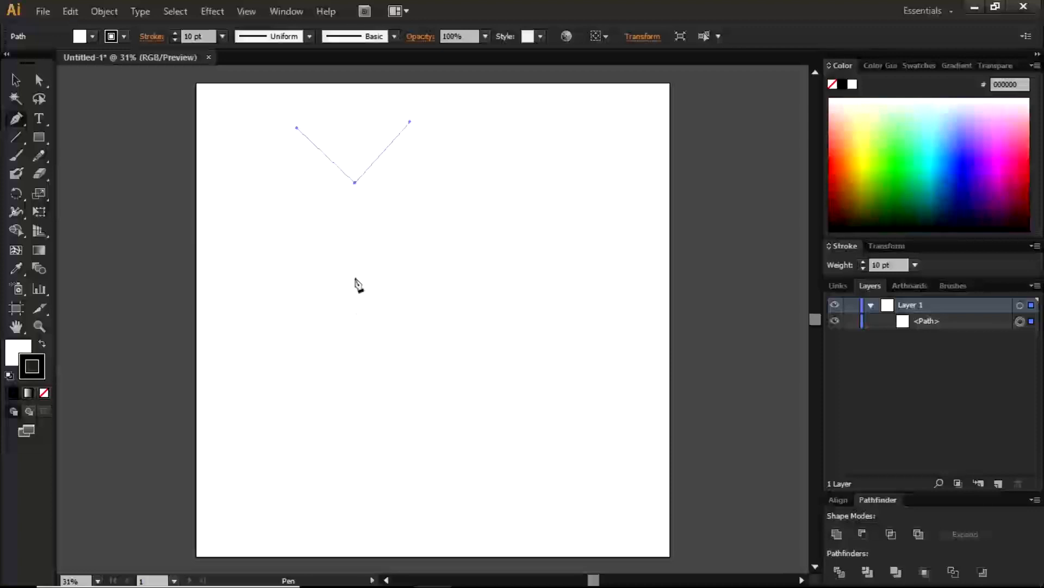
left_click_drag(364, 299, 329, 331)
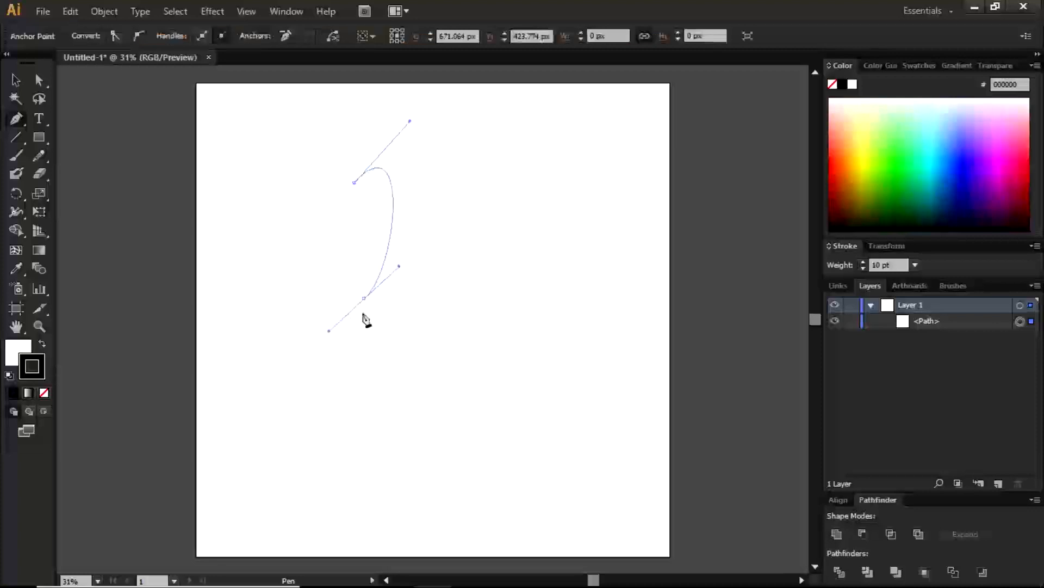
key("ctrl+z")
Add the heart's bottom anchor at about X 658 px, Y 901 px with split handles, and close the path at the top anchor
left_click_drag(351, 296, 252, 334)
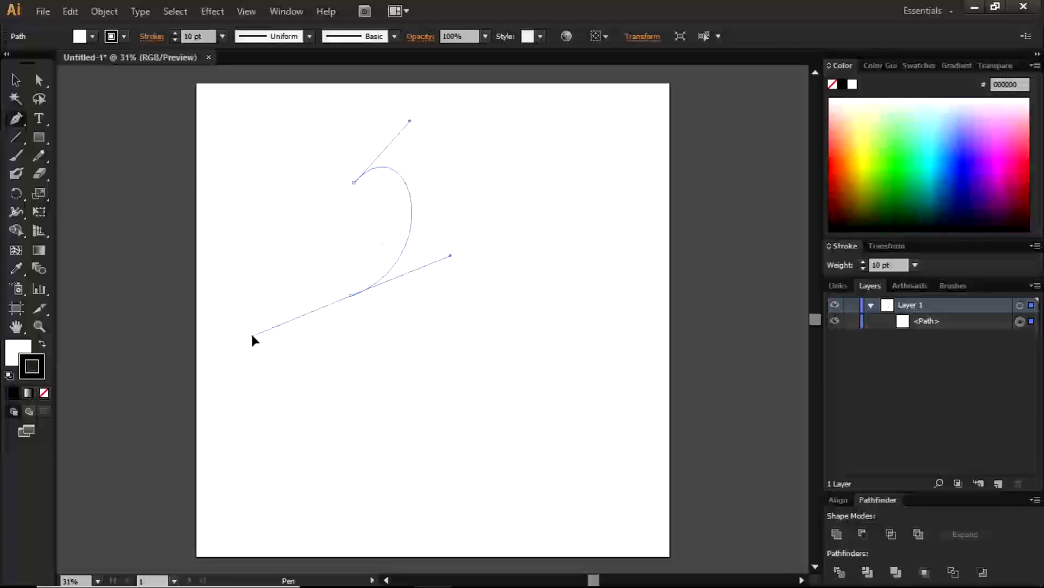
left_click_drag(252, 336, 254, 332)
left_click_drag(253, 334, 238, 270)
left_click_drag(237, 269, 237, 269)
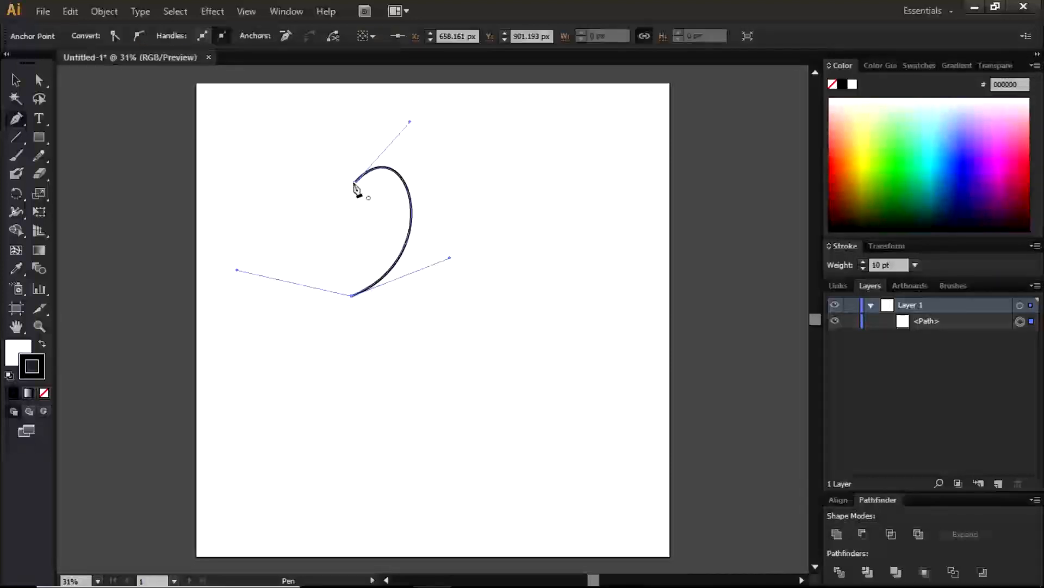
mouse_move(356, 183)
left_mouse_down()
mouse_move(422, 258)
mouse_move(405, 247)
left_mouse_up()
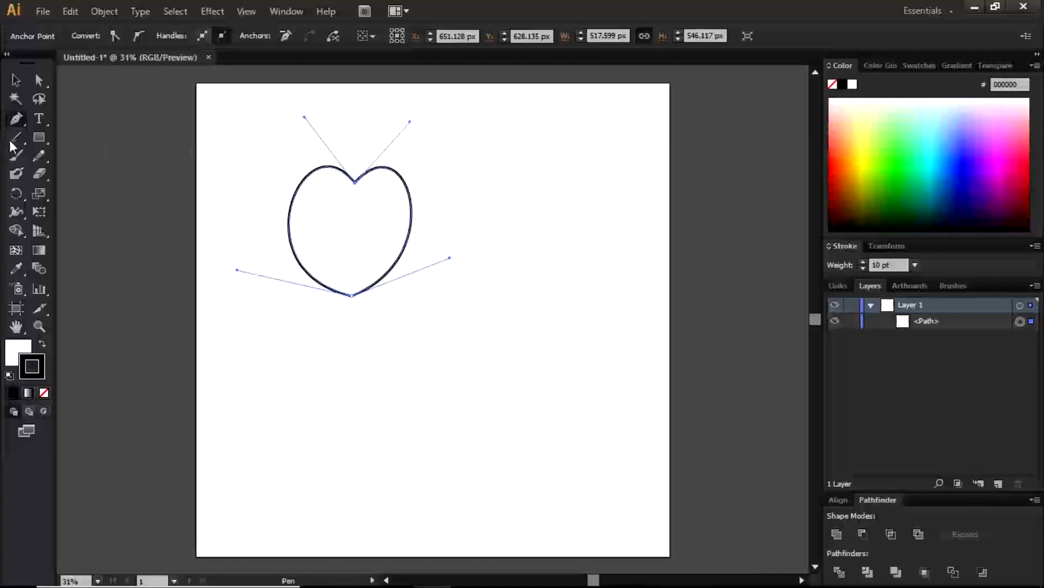
Reshape the heart's left side with Direct Selection, moving its upper direction handle outward and its lower handle inward
left_click(13, 120)
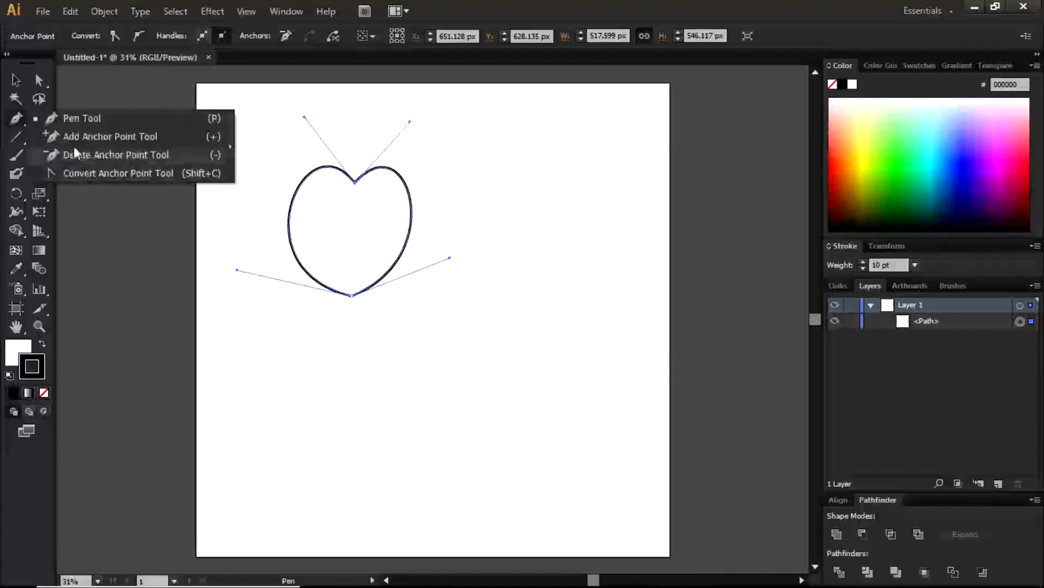
left_click(11, 123)
left_click(40, 81)
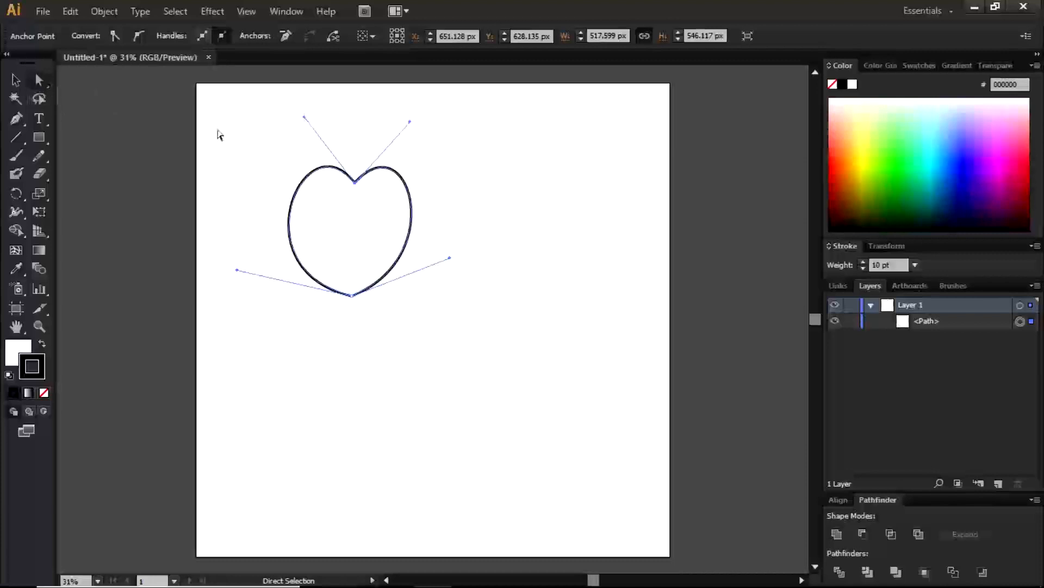
left_click_drag(305, 117, 293, 118)
left_click_drag(236, 270, 270, 271)
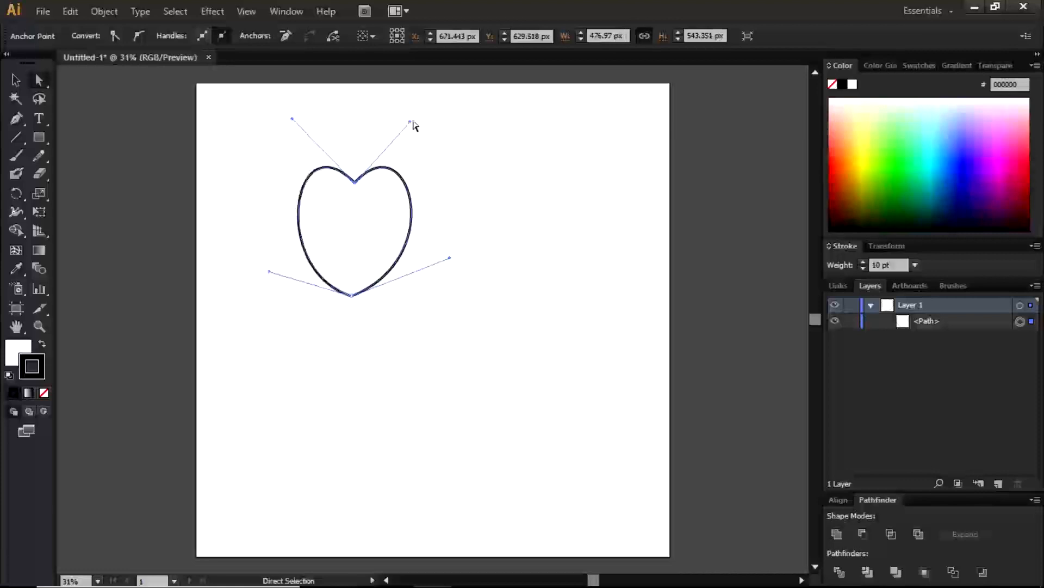
Raise both upper direction handles slightly, pull the heart's lower right handle inward and down, and deselect the heart
left_click_drag(410, 121, 414, 113)
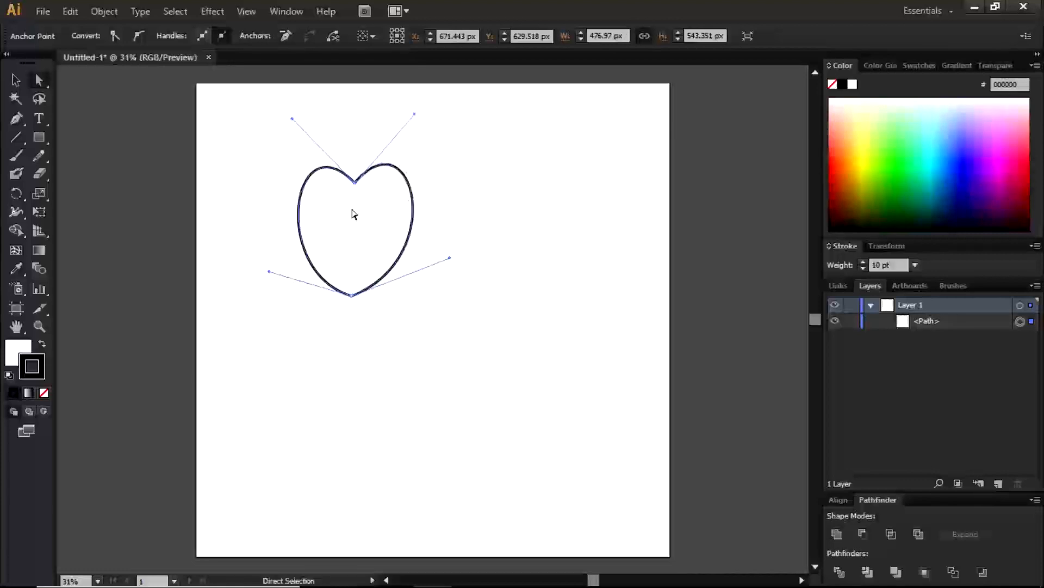
left_click_drag(292, 118, 289, 112)
left_click_drag(448, 259, 435, 270)
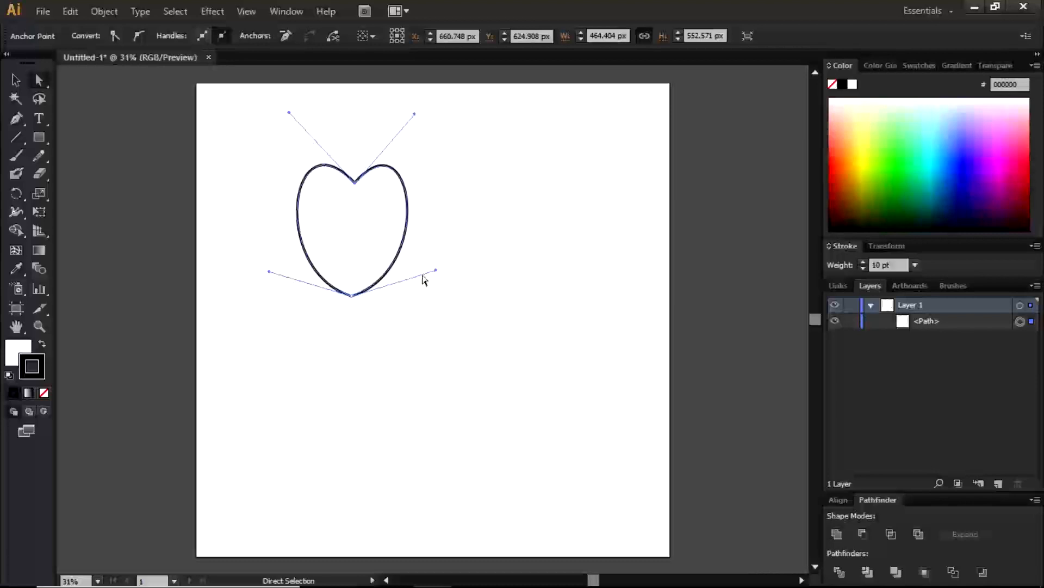
key("v")
left_click(458, 156)
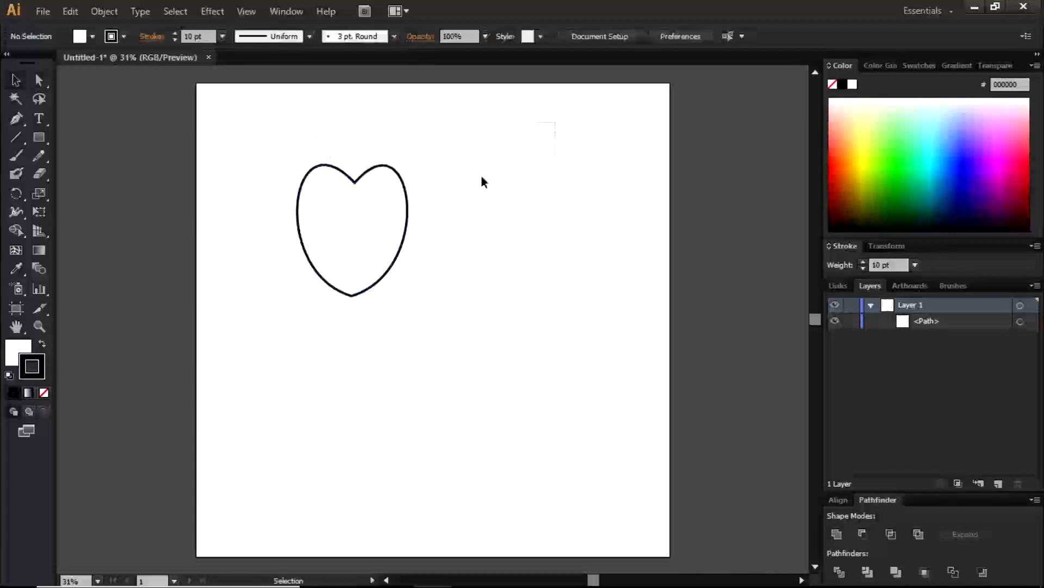
Delete the heart and draw an open wavy path in the artboard's upper left with the Pen tool, ending at about X 619 px, Y 759 px
left_click(342, 268)
key("Delete")
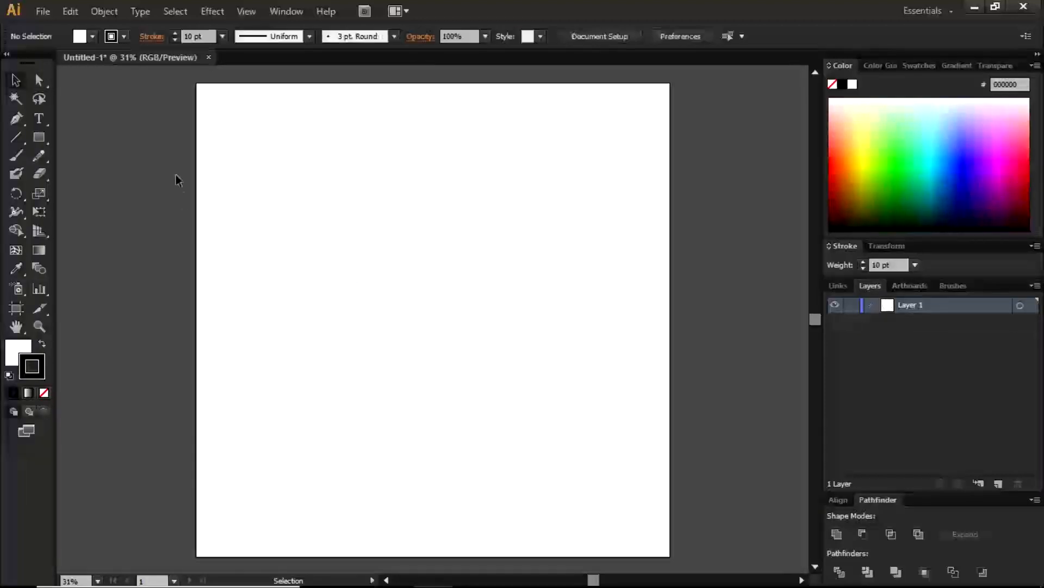
left_click(16, 118)
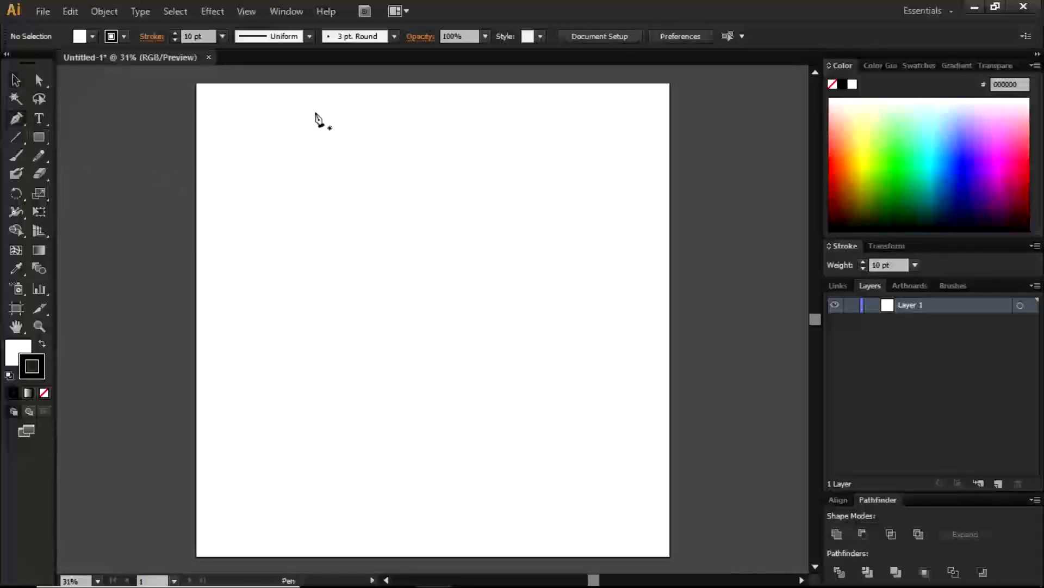
left_click(371, 97)
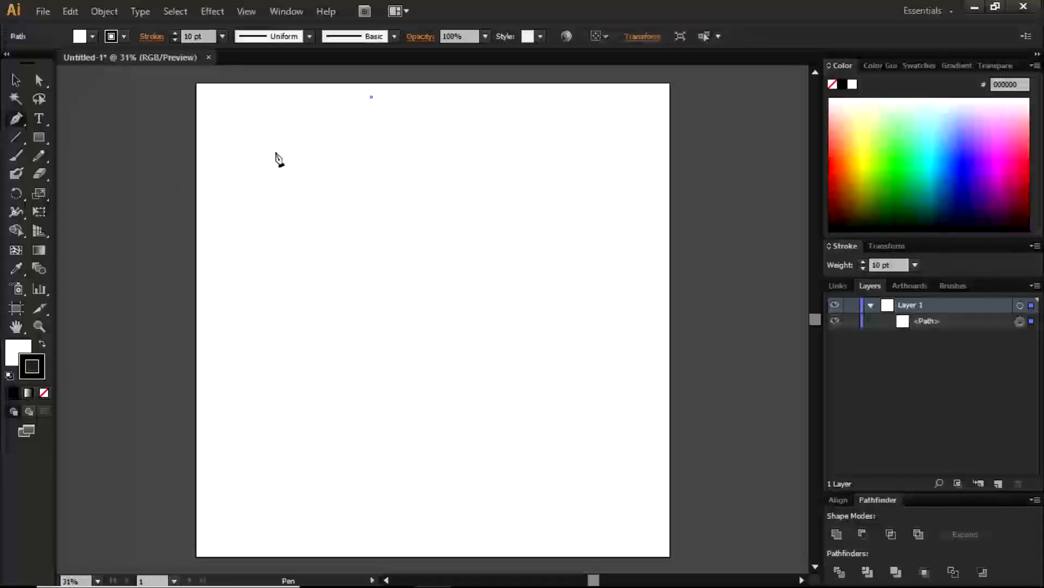
left_click_drag(284, 156, 335, 186)
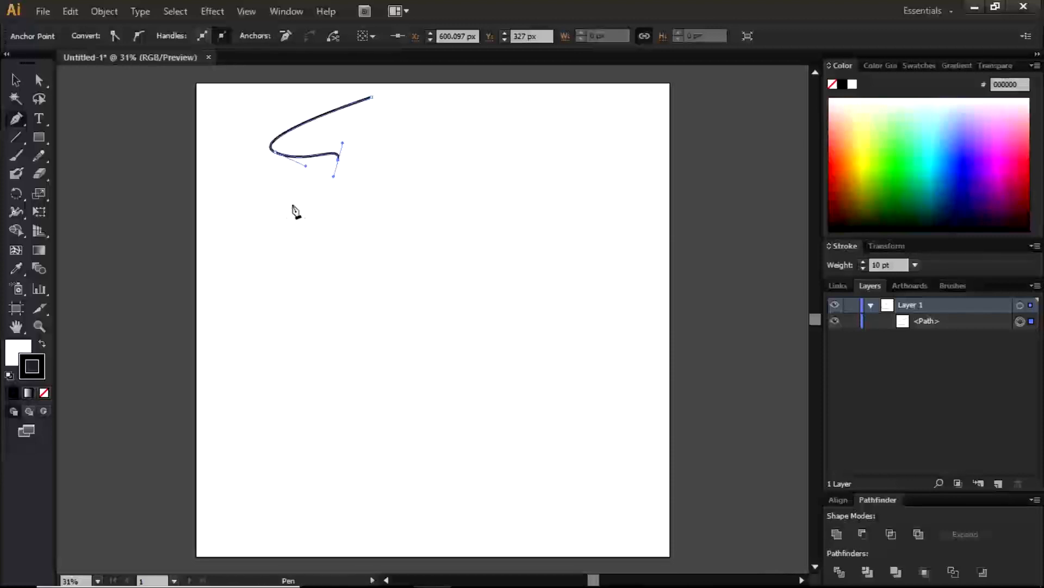
left_click(277, 191)
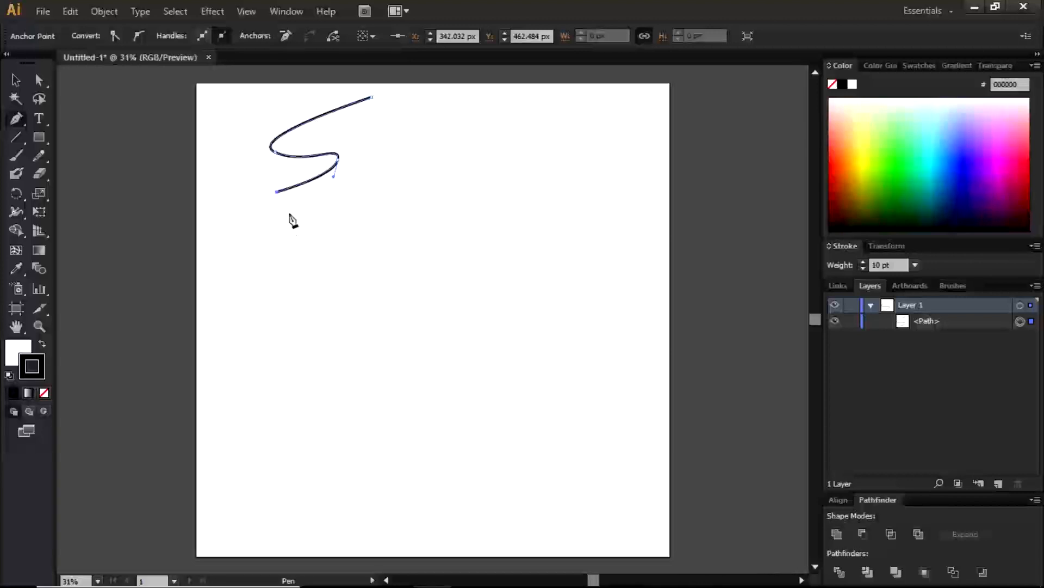
mouse_move(300, 212)
left_mouse_down()
mouse_move(289, 203)
mouse_move(303, 225)
left_mouse_up()
left_click_drag(338, 237, 358, 232)
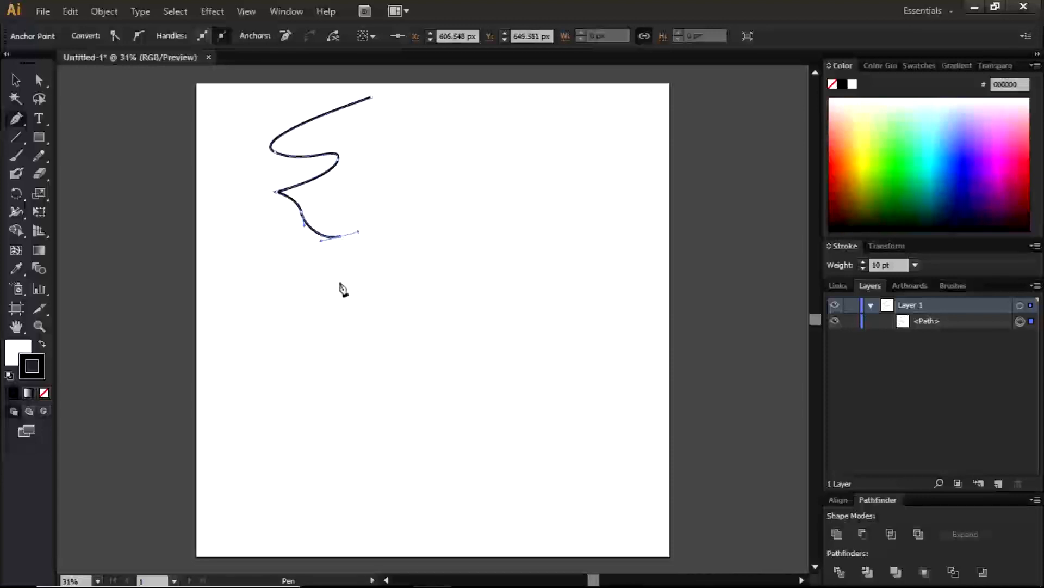
left_click(343, 262)
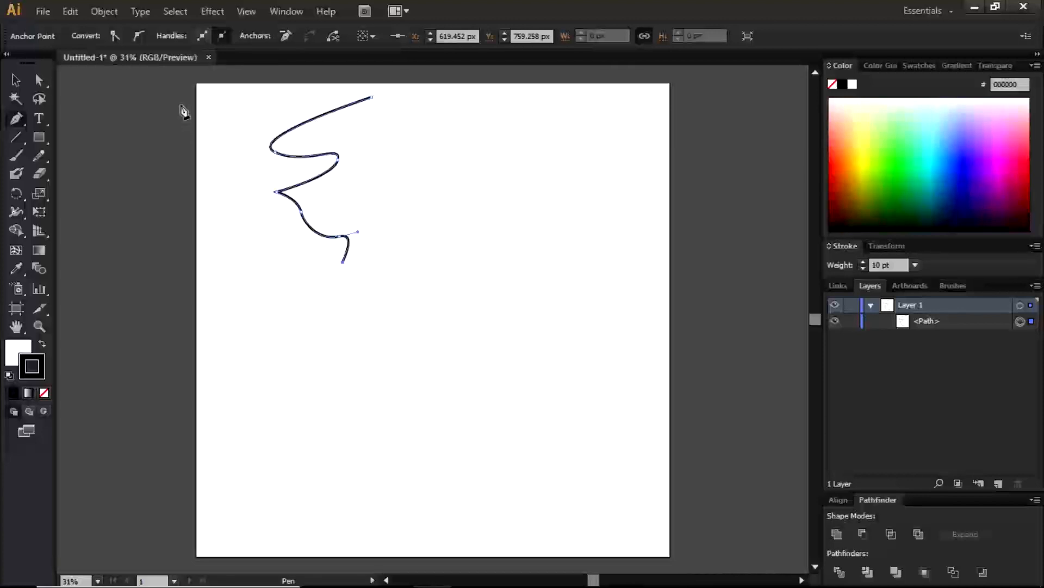
Draw a second open zigzag path of curved segments in the artboard's upper right, ending at about X 1587 px, Y 727 px
left_click(17, 121)
left_click(544, 93)
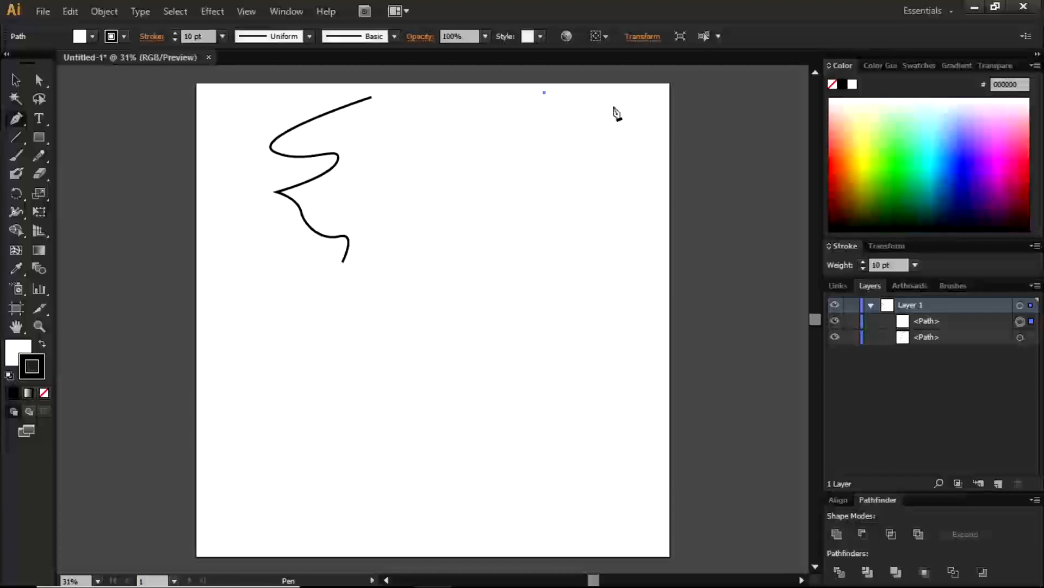
mouse_move(613, 98)
left_mouse_down()
mouse_move(618, 121)
mouse_move(592, 118)
mouse_move(597, 127)
mouse_move(646, 127)
mouse_move(655, 115)
left_mouse_up()
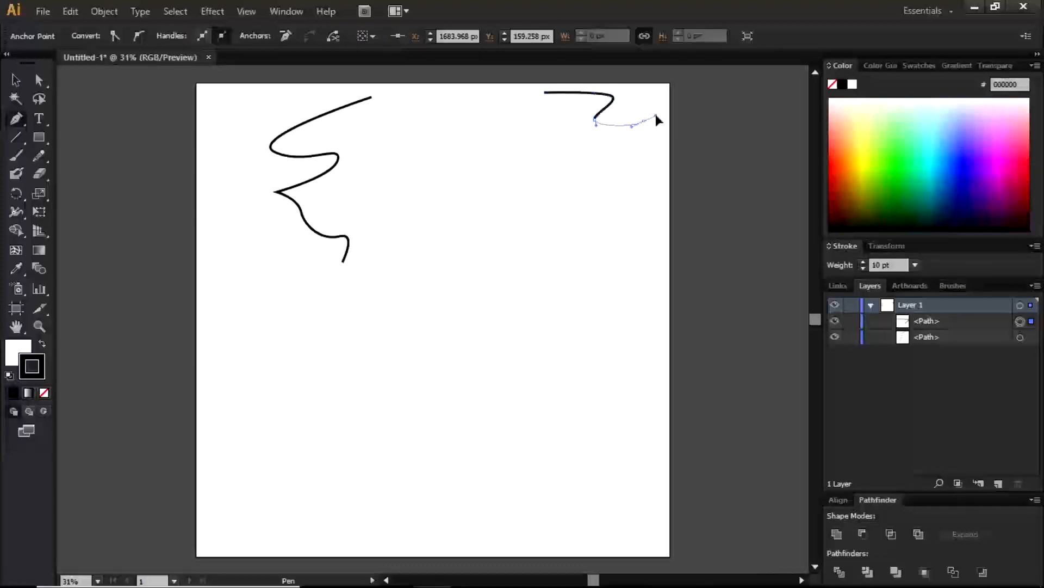
left_click_drag(568, 165, 520, 176)
left_click_drag(569, 209, 568, 261)
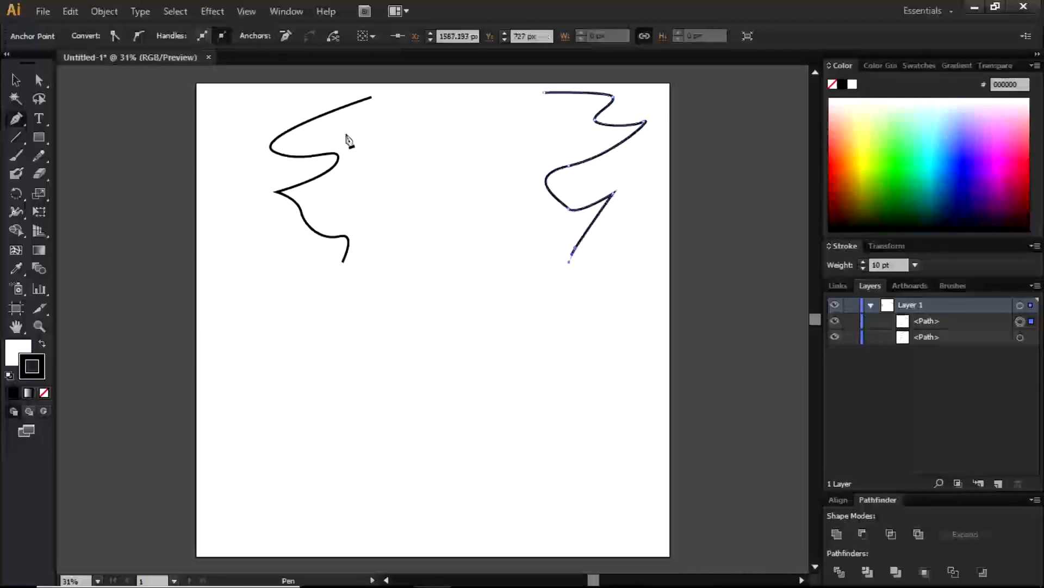
Scale both open paths down proportionally to roughly 70% of their size, keeping their upper left corners in place
key("v")
left_click_drag(286, 142, 342, 214)
left_click_drag(509, 88, 620, 213)
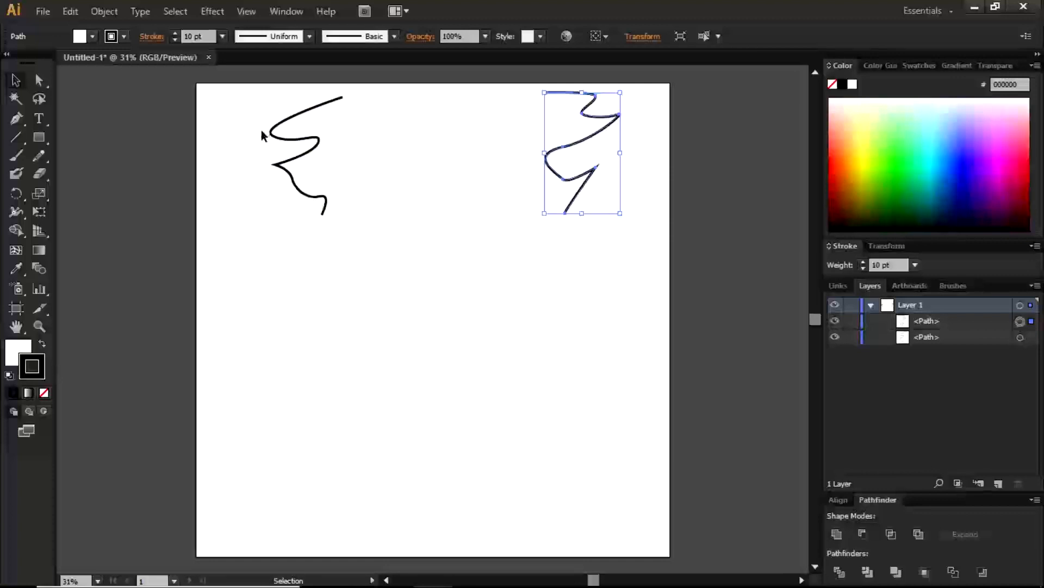
Apply a linear gradient to the strokes of both paths and colour its starting stop dark red (941800)
left_click_drag(416, 162, 612, 243)
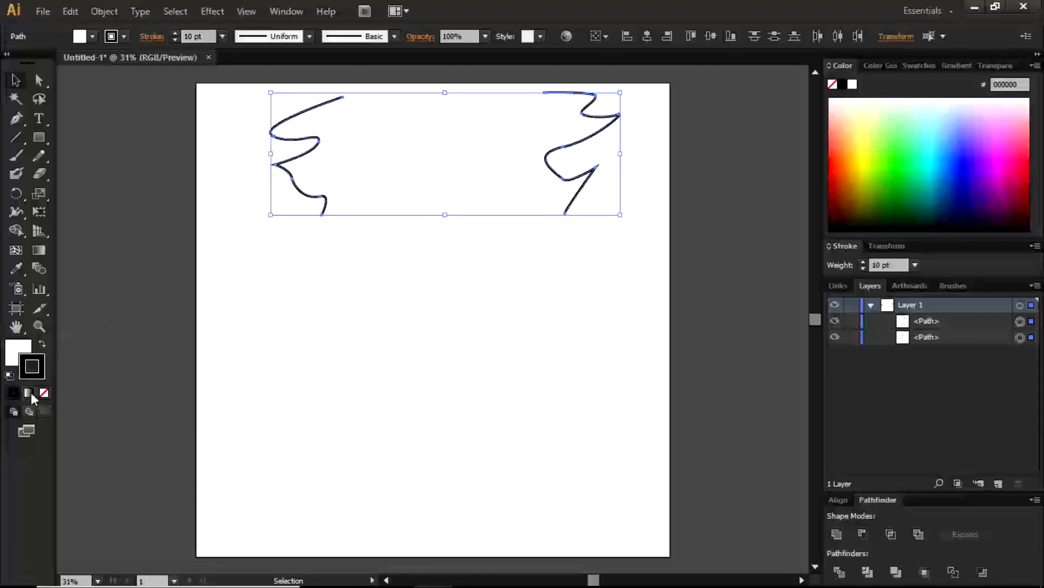
left_click(28, 392)
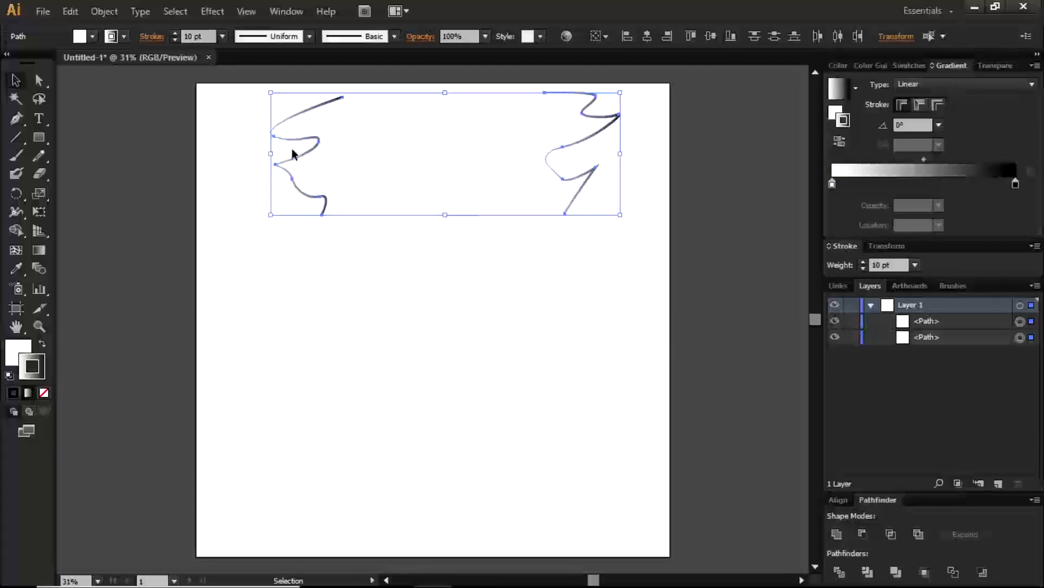
double_click(832, 184)
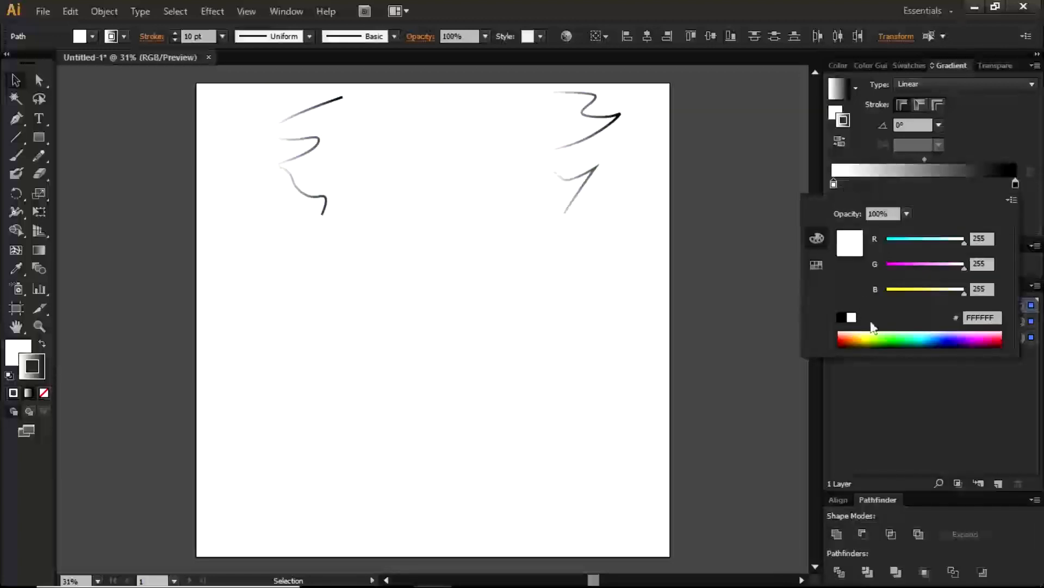
left_click(852, 333)
key("ctrl+a")
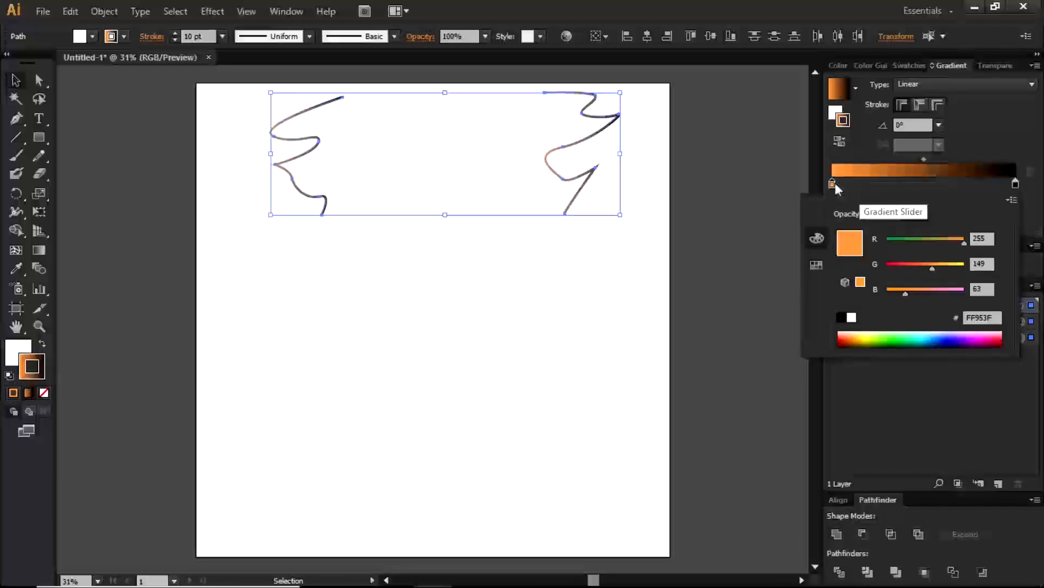
left_click(848, 339)
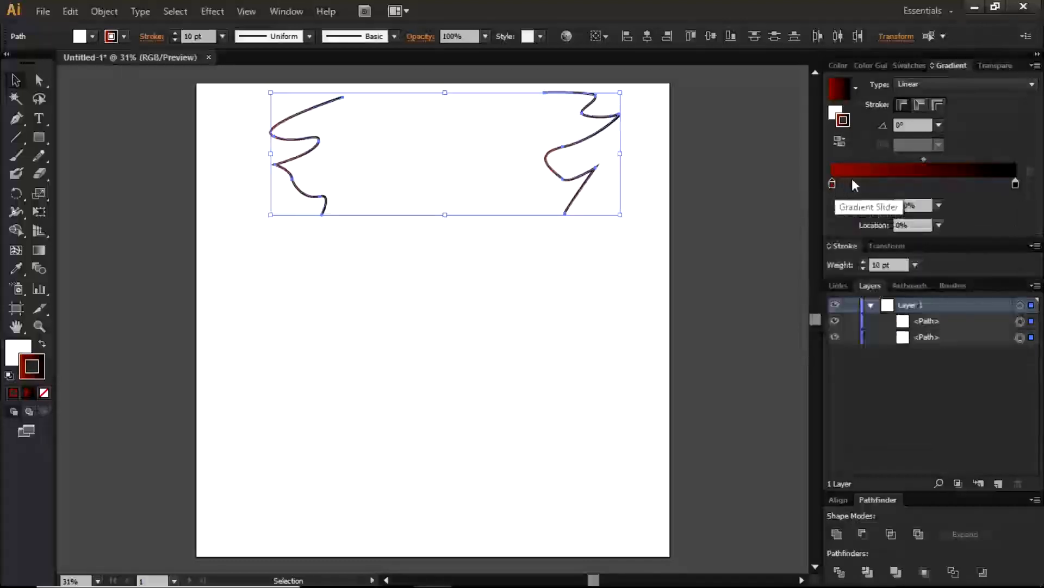
Duplicate the red gradient stop to a location of about 26% and colour the new stop blue (3F2ABE)
left_click_drag(836, 187, 885, 184)
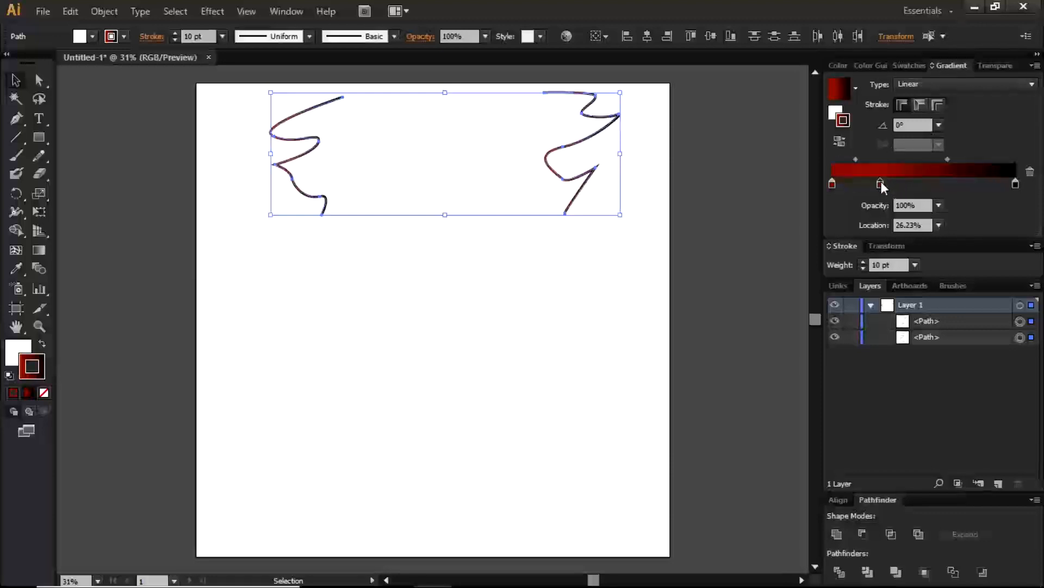
double_click(881, 185)
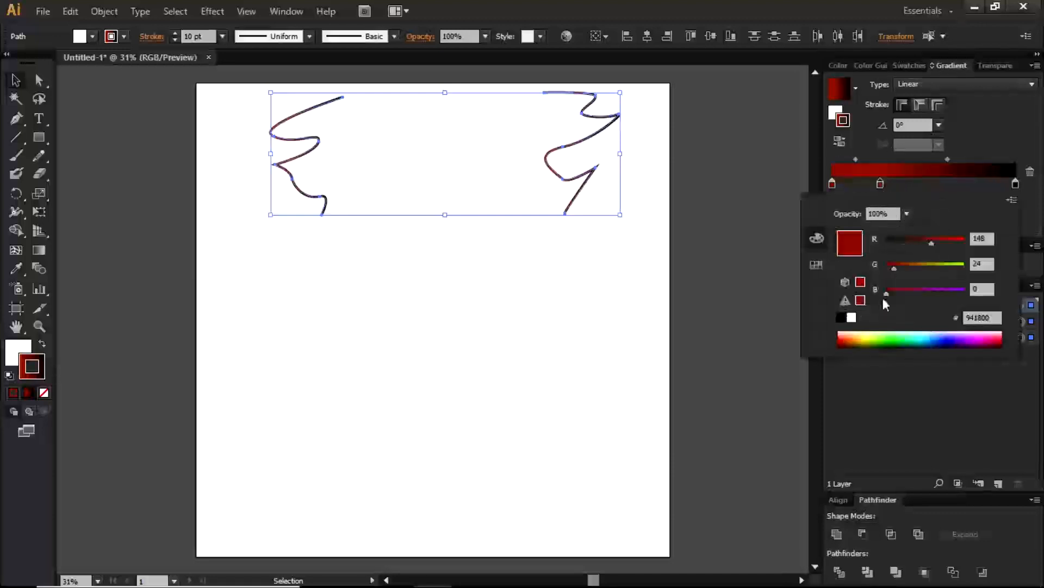
left_click(859, 342)
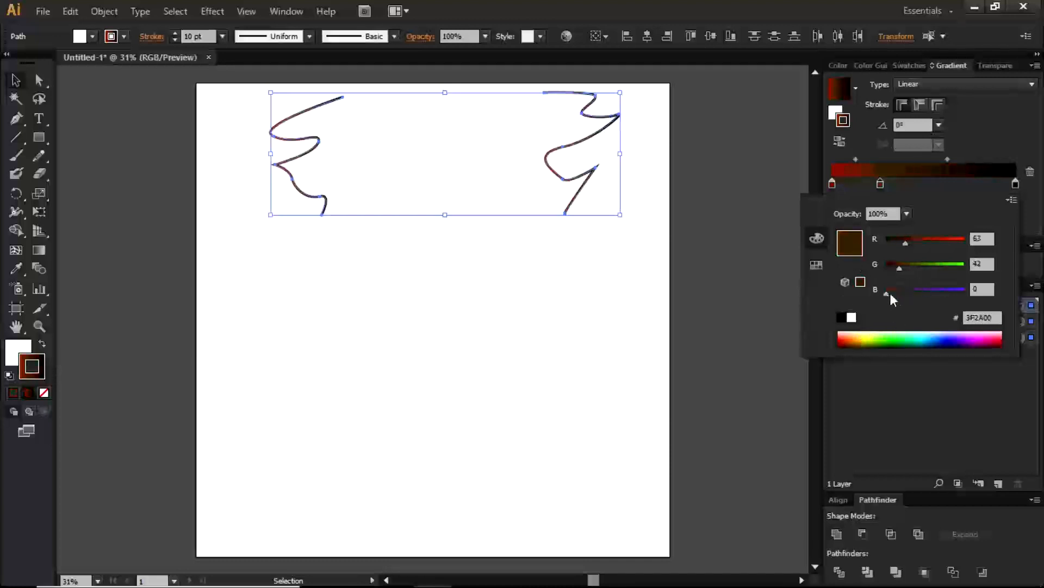
left_click_drag(889, 293, 947, 294)
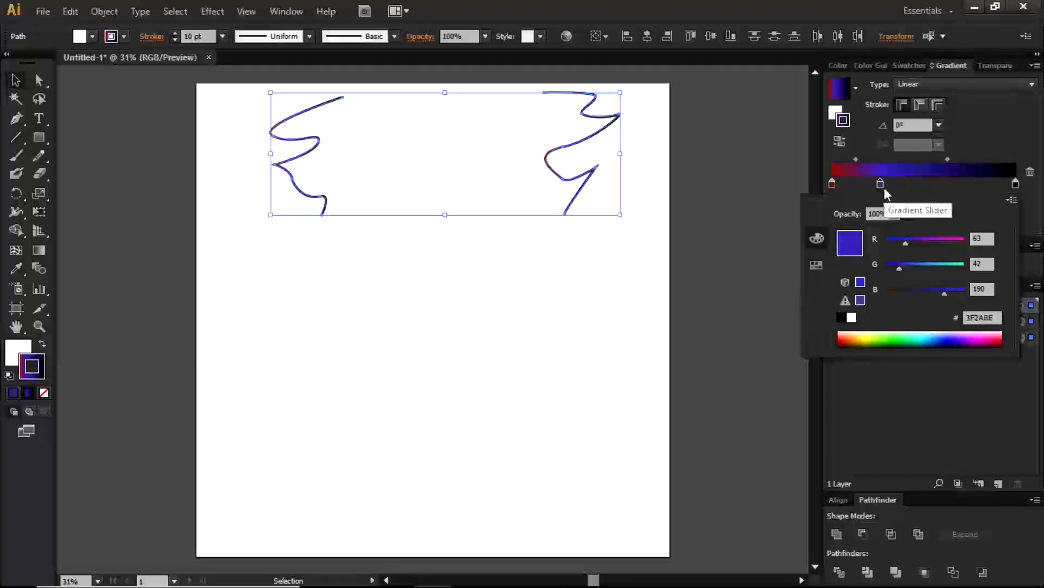
Duplicate the blue gradient stop to a location of about 59% and colour the new stop green (069400)
left_click(897, 184)
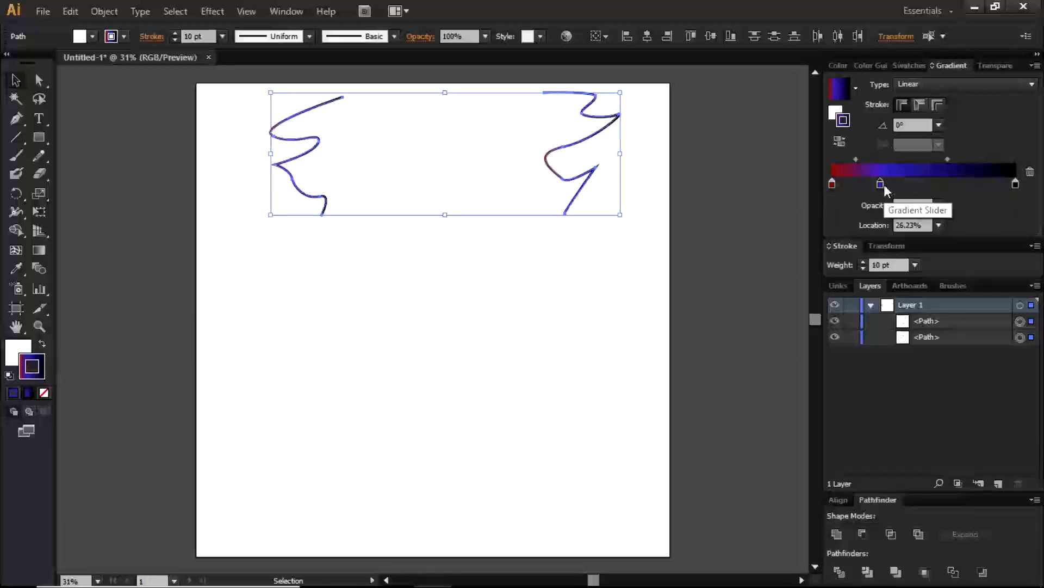
left_click_drag(924, 183, 941, 184)
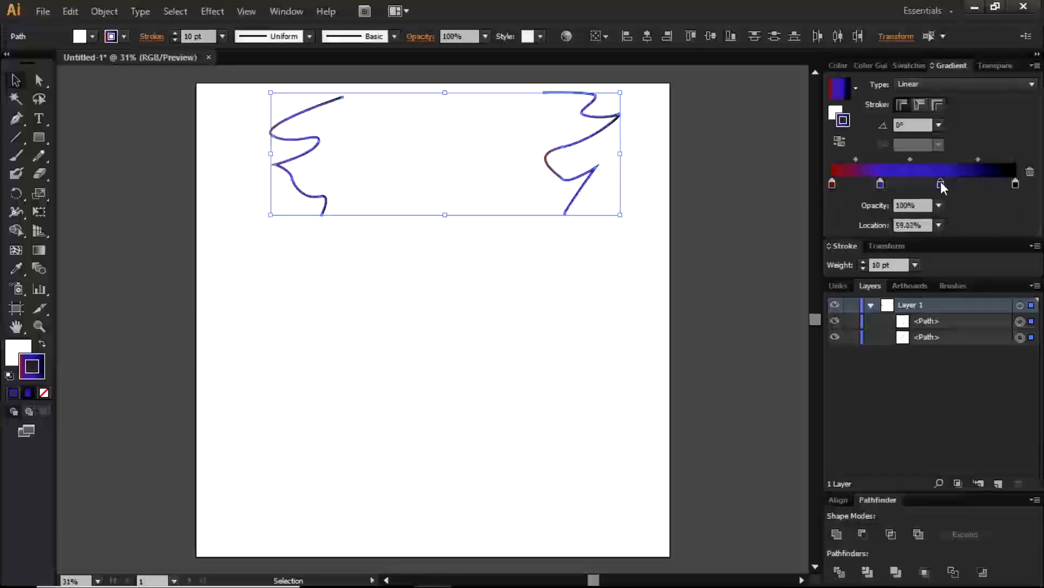
double_click(941, 184)
left_click(891, 340)
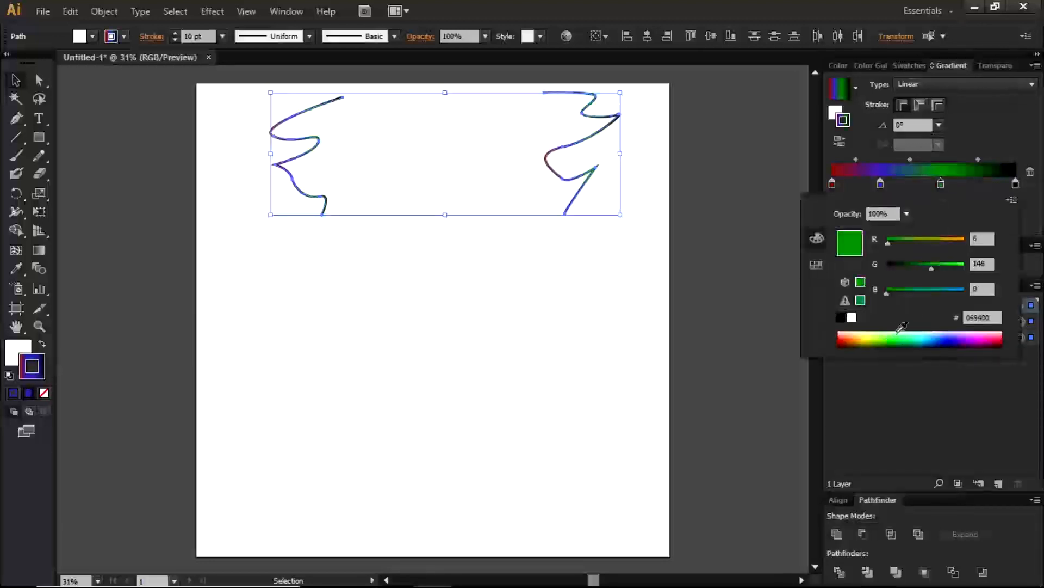
left_click(943, 186)
Duplicate the green stop to about 82%, colour the copy brown (946300), and shift the original green stop slightly toward the blue one
left_click_drag(942, 184, 986, 181)
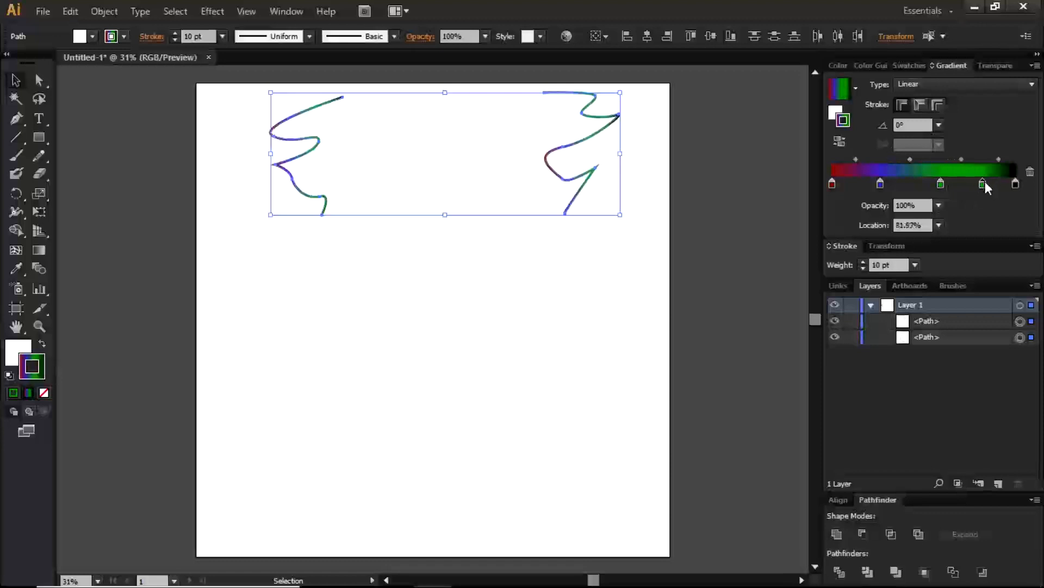
double_click(984, 185)
left_click(858, 339)
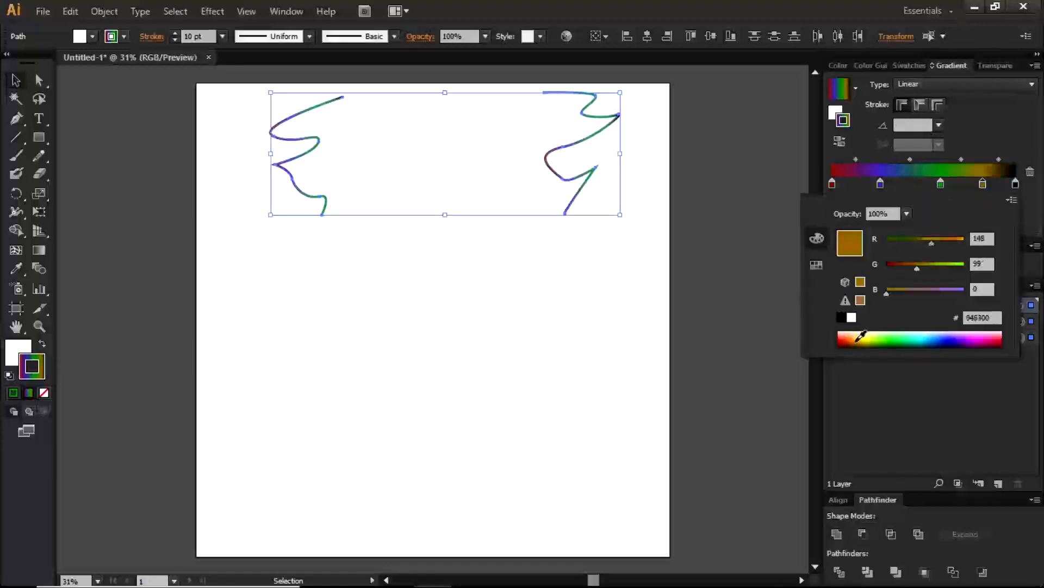
left_click(932, 185)
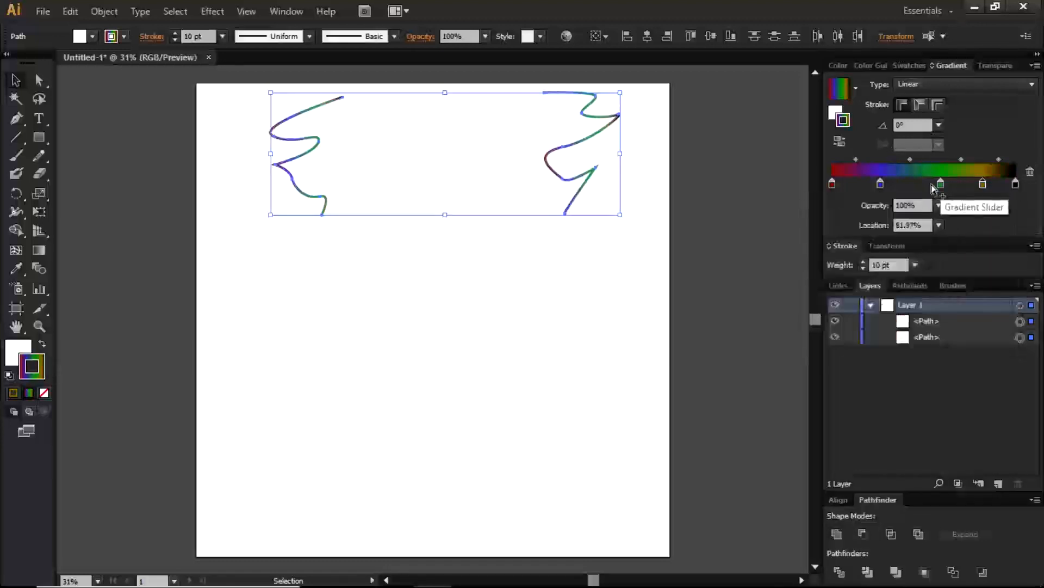
left_click_drag(940, 184, 934, 184)
Recolour the brown gradient stop bright orange with red 243, green 84 and blue 20 (F35414)
left_click(983, 183)
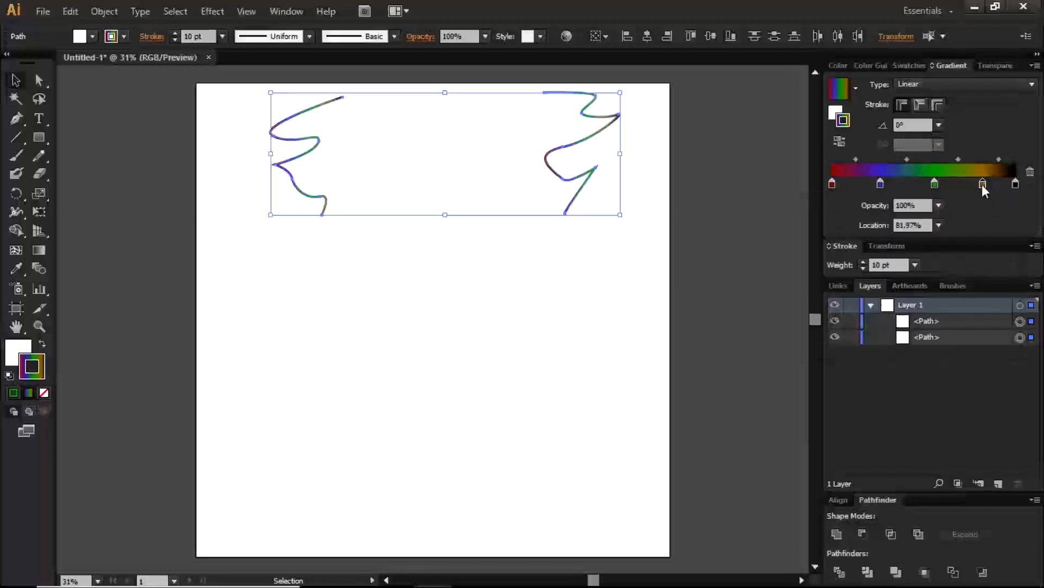
double_click(984, 183)
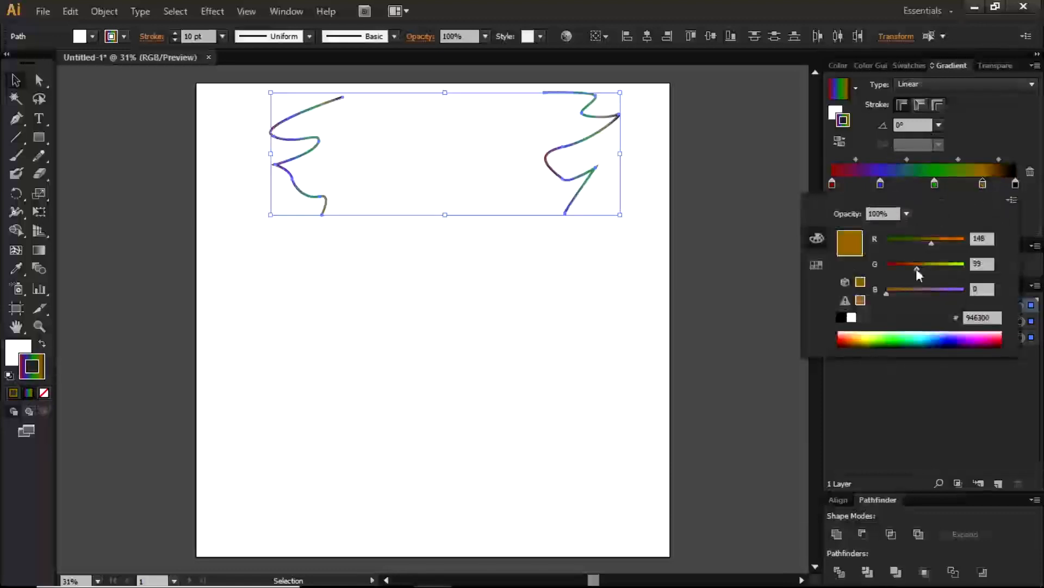
left_click(890, 291)
left_click_drag(932, 240, 961, 237)
left_click_drag(916, 269, 913, 269)
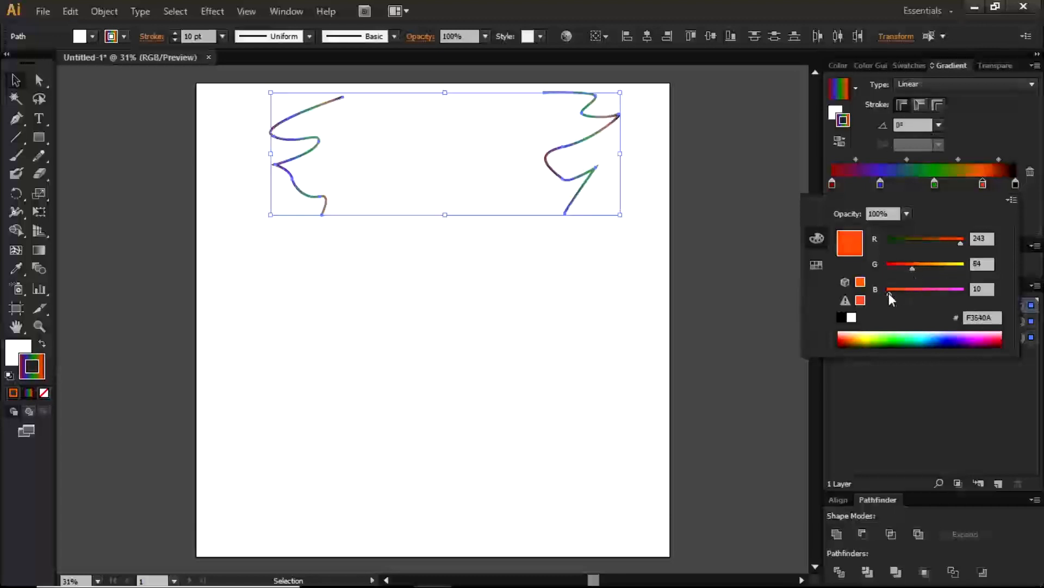
left_click(1015, 184)
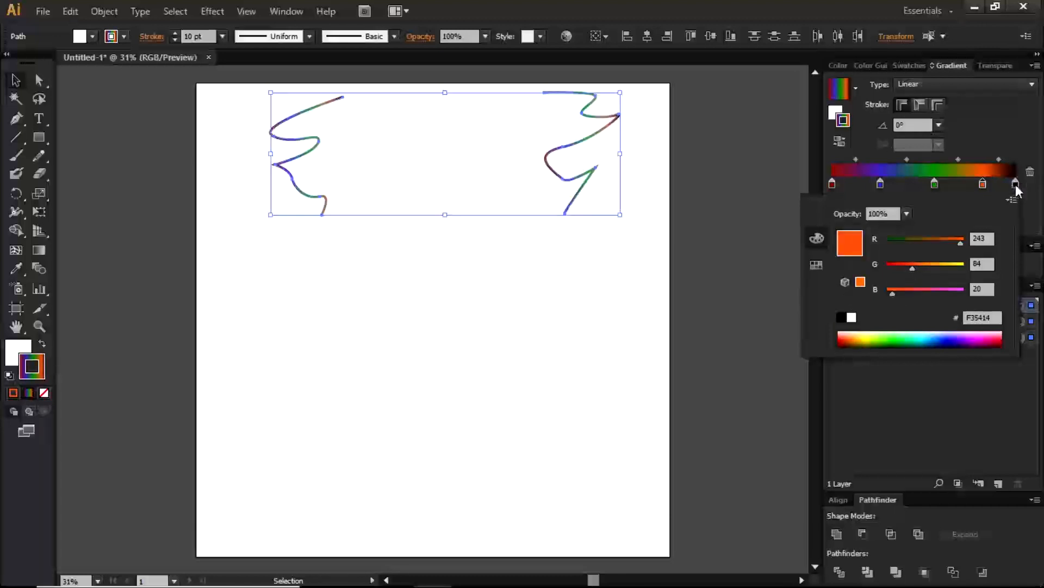
Colour the gradient's black end stop green (008C00) and shift the orange stop slightly toward the middle green one
double_click(1015, 185)
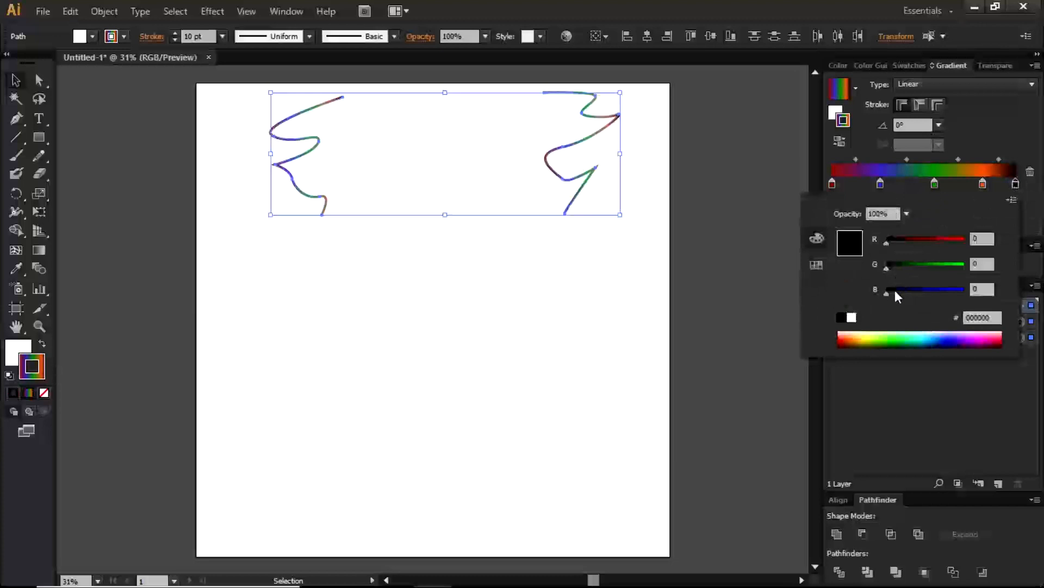
left_click_drag(889, 267, 932, 262)
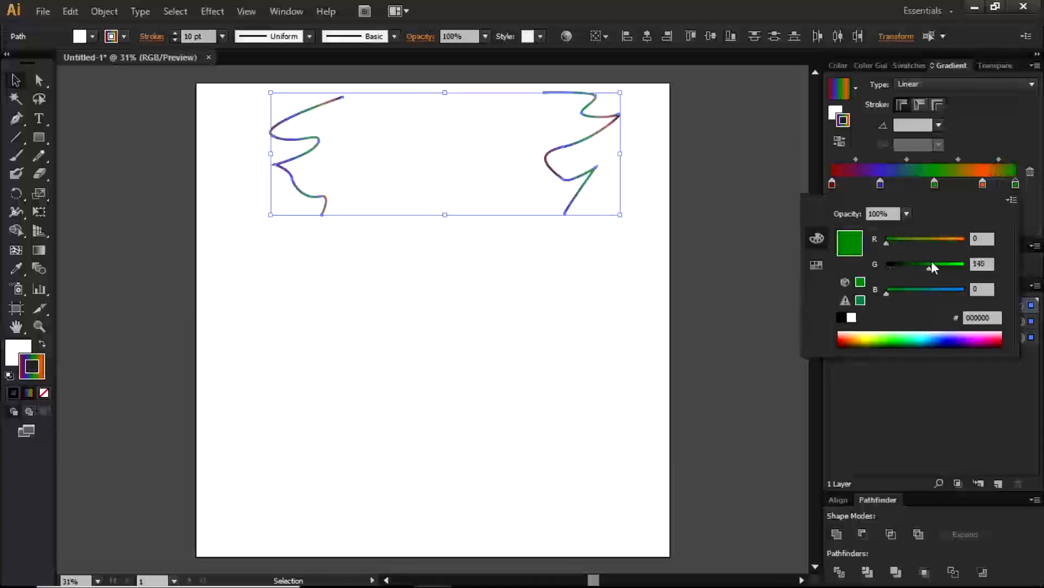
left_click(983, 184)
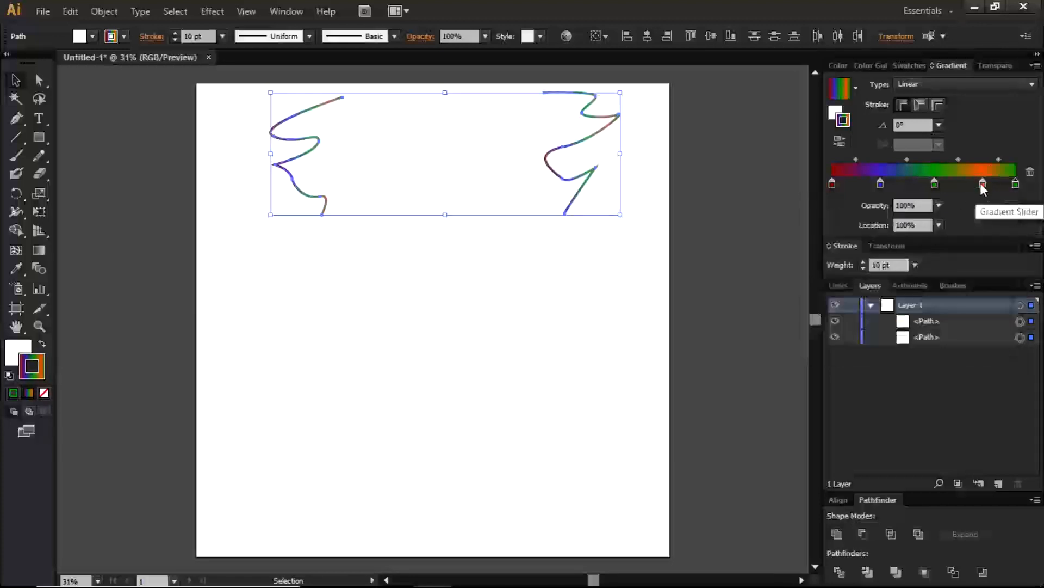
left_click_drag(983, 184, 978, 185)
Recolour the gradient's green end stop yellow with red 233, green 182 and blue 0 (E9B600), and deselect the paths
left_click(1015, 182)
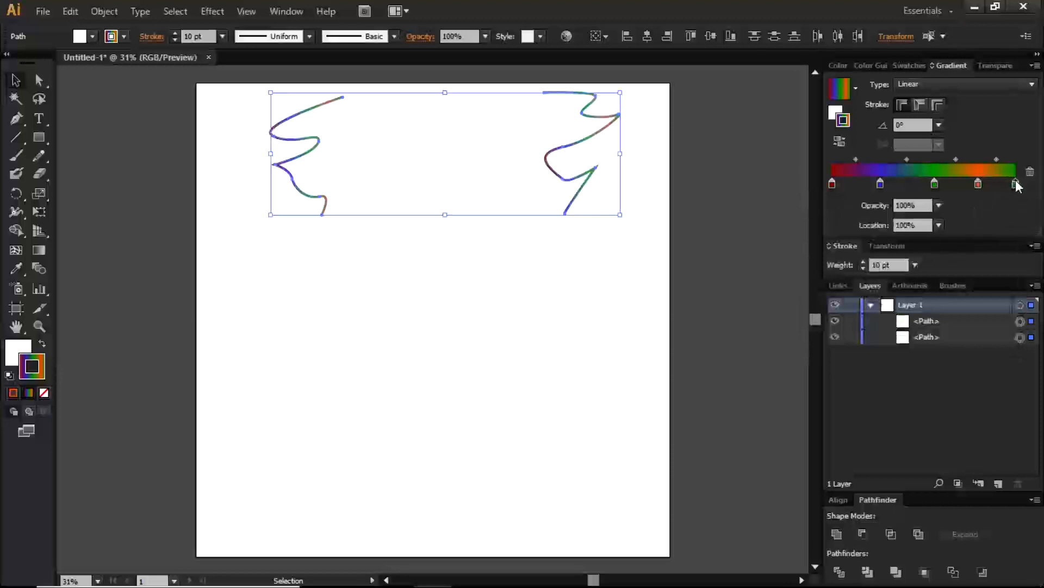
double_click(1016, 183)
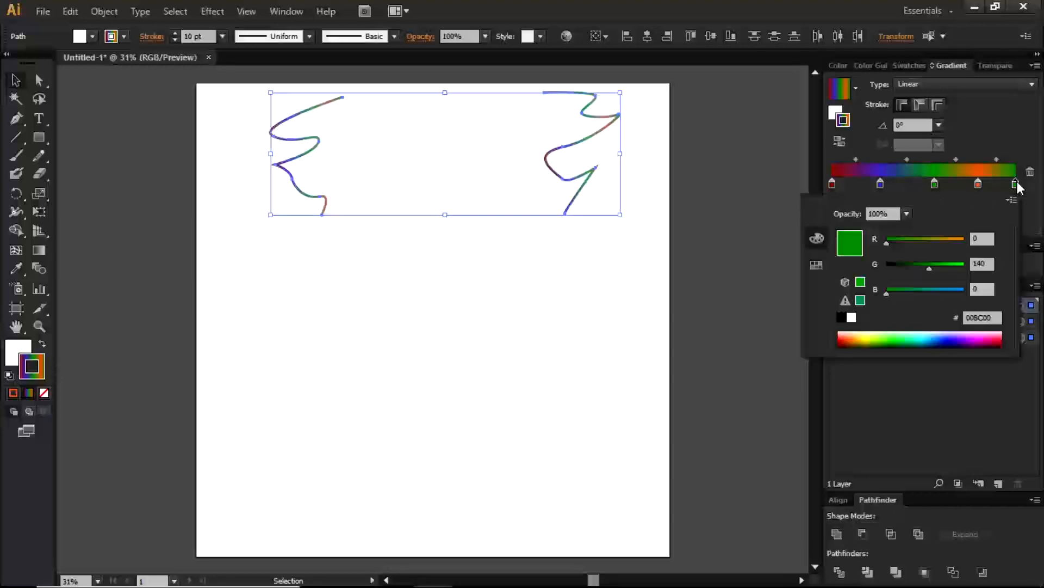
left_click(860, 334)
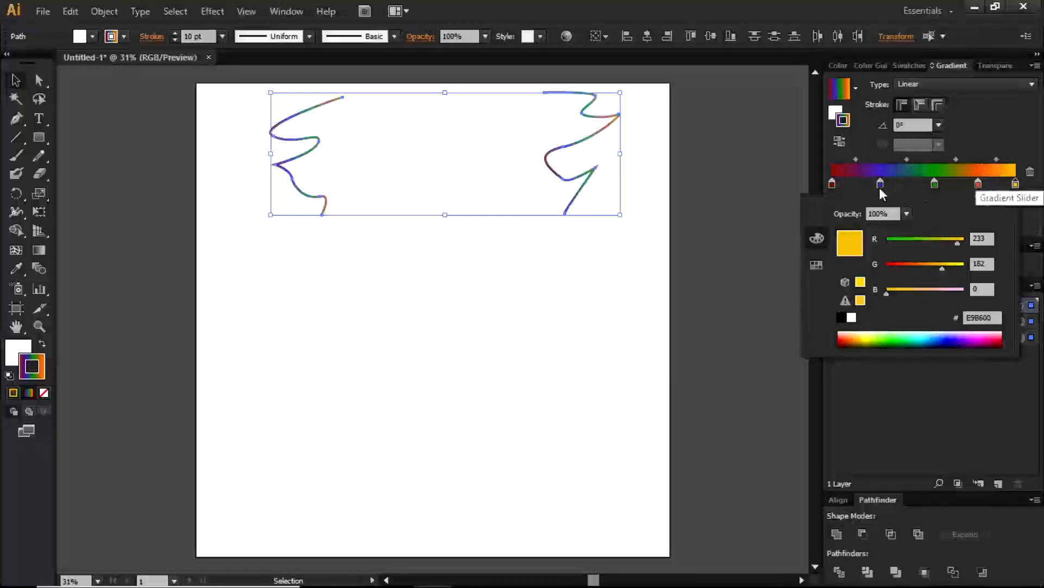
left_click(880, 186)
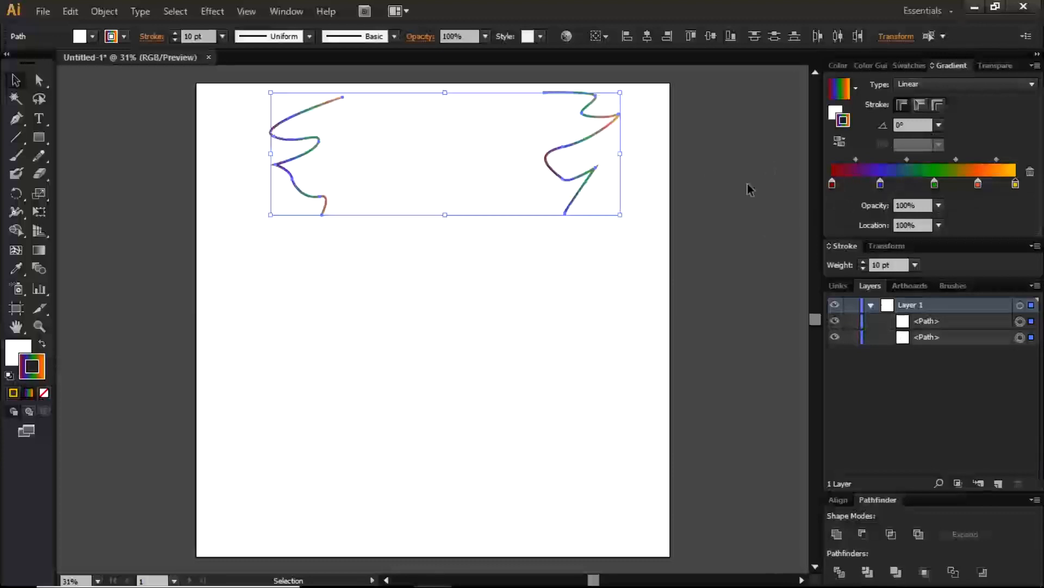
left_click(588, 249)
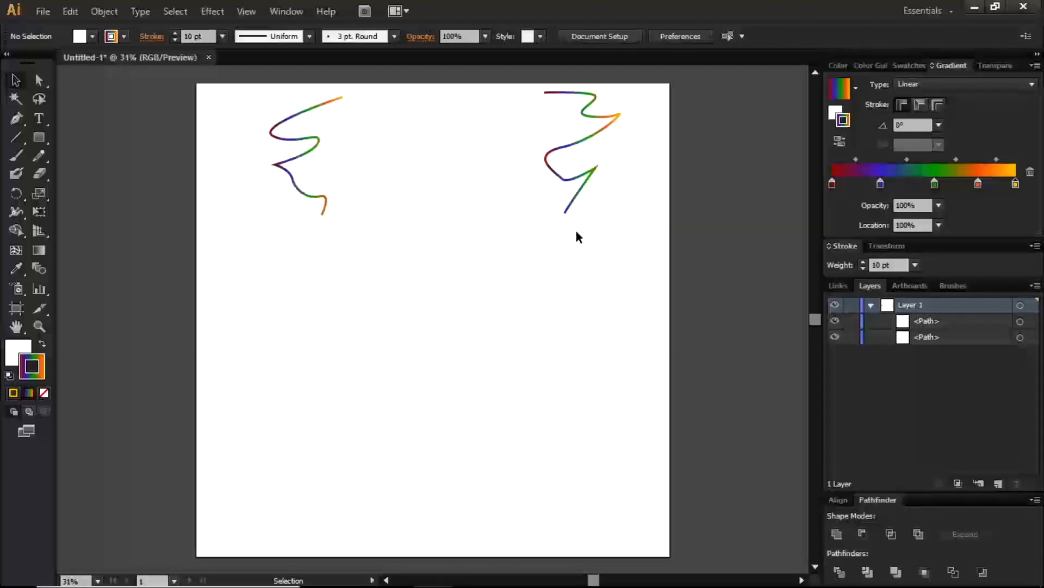
left_click(609, 115)
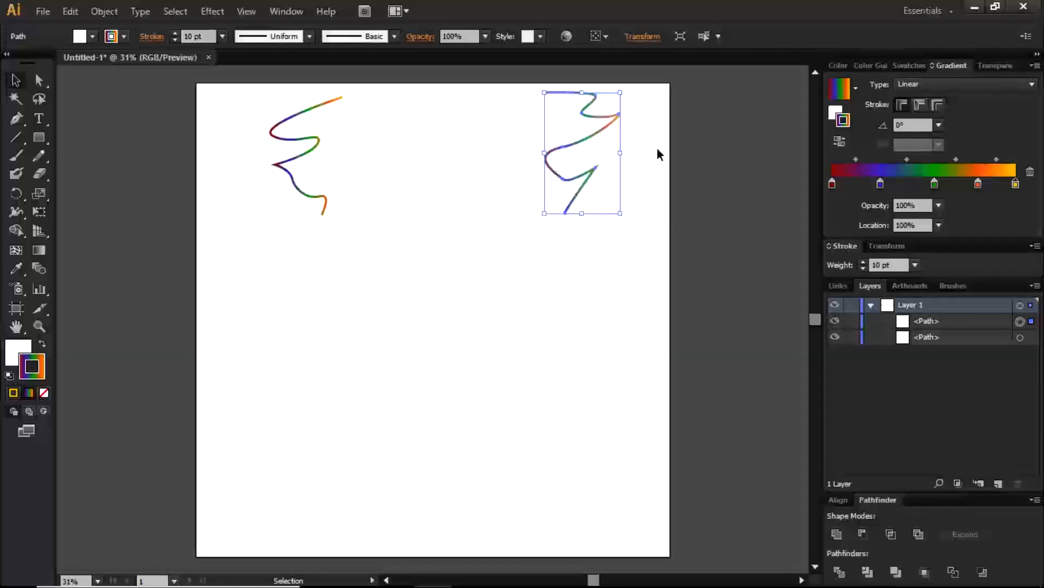
left_click(844, 140)
left_click(511, 253)
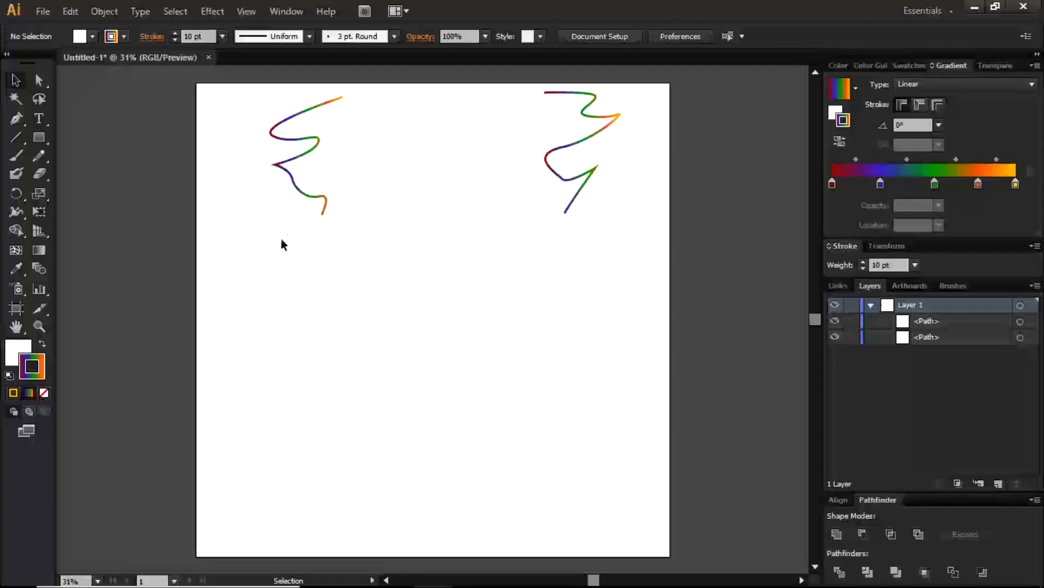
Select both wavy gradient-stroked paths and make a blend between them
left_click_drag(277, 255, 648, 120)
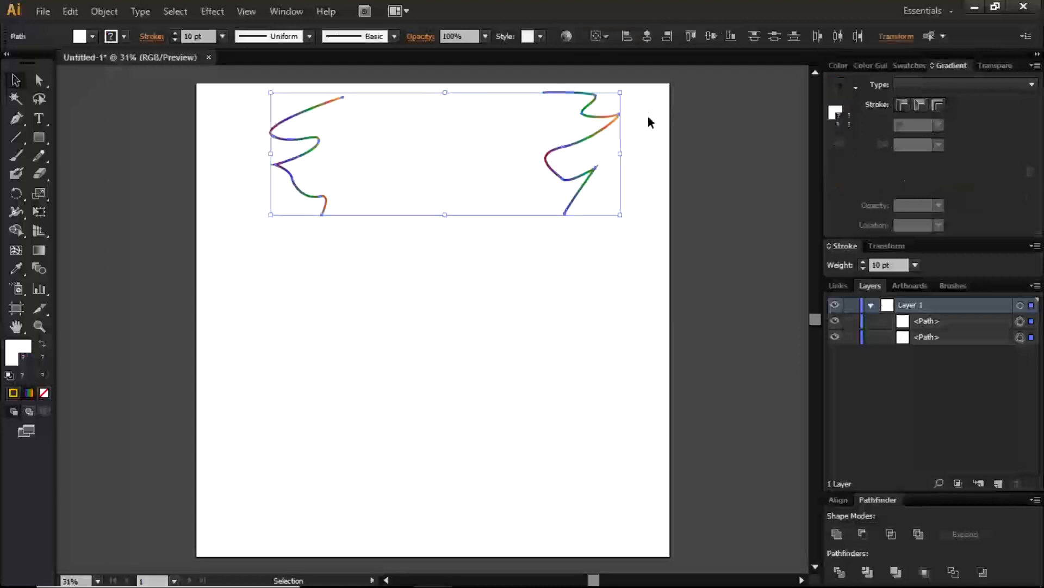
left_click(107, 10)
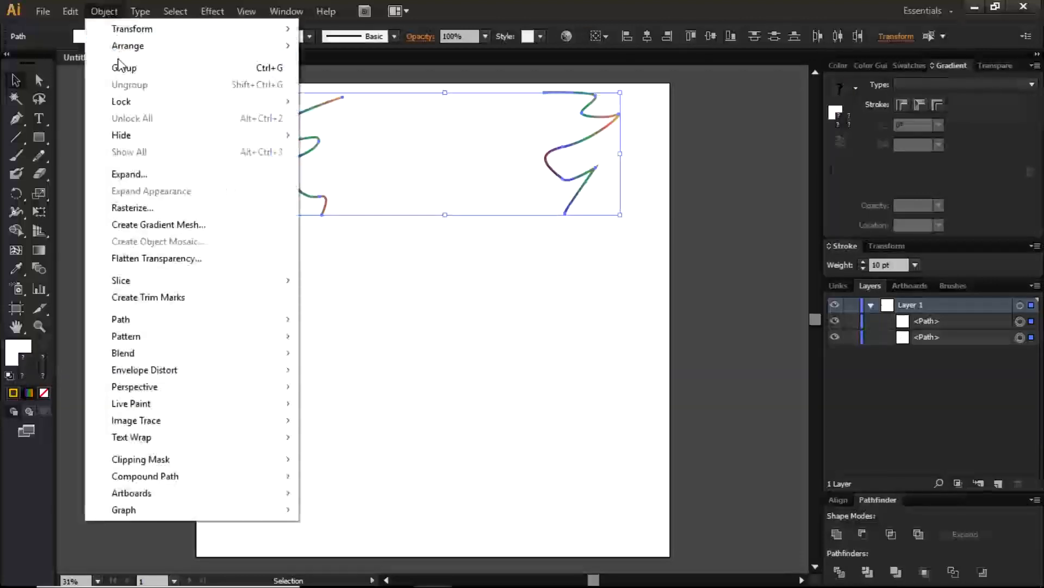
mouse_move(234, 354)
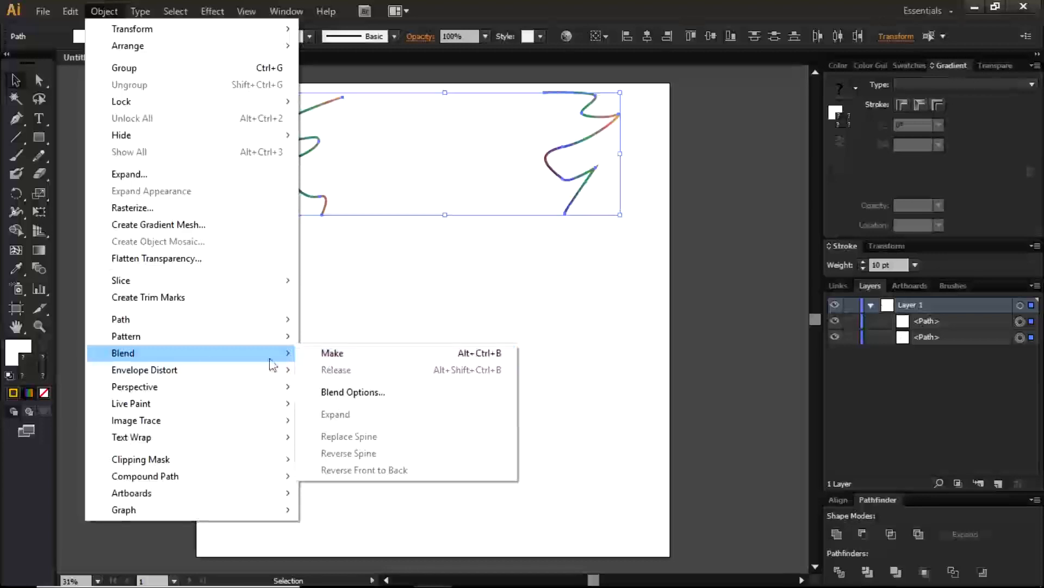
left_click(340, 353)
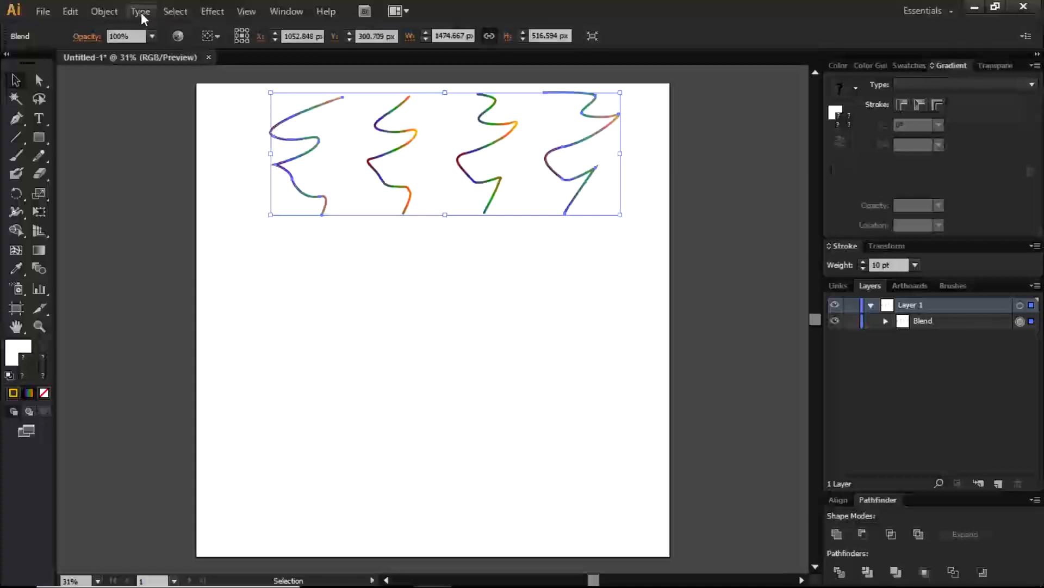
Set the blend's spacing to Specified Steps with 300 steps and preview the result before applying it
left_click(104, 12)
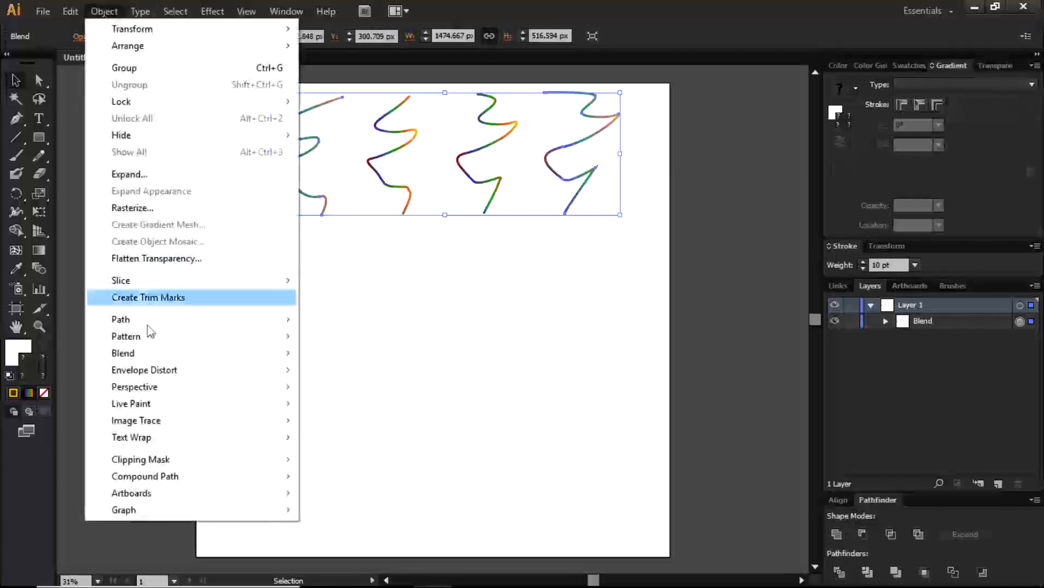
mouse_move(138, 358)
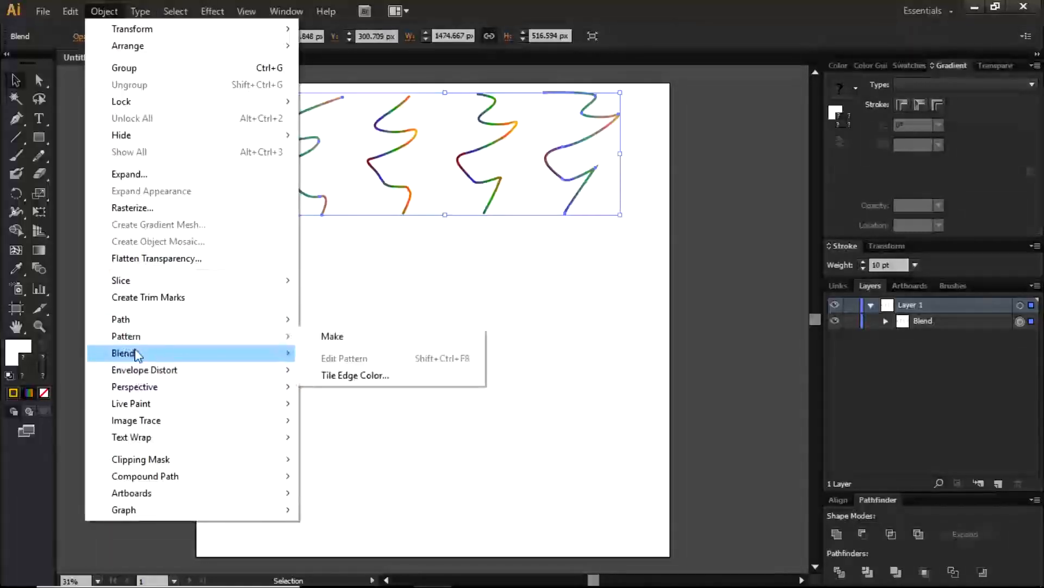
mouse_move(212, 354)
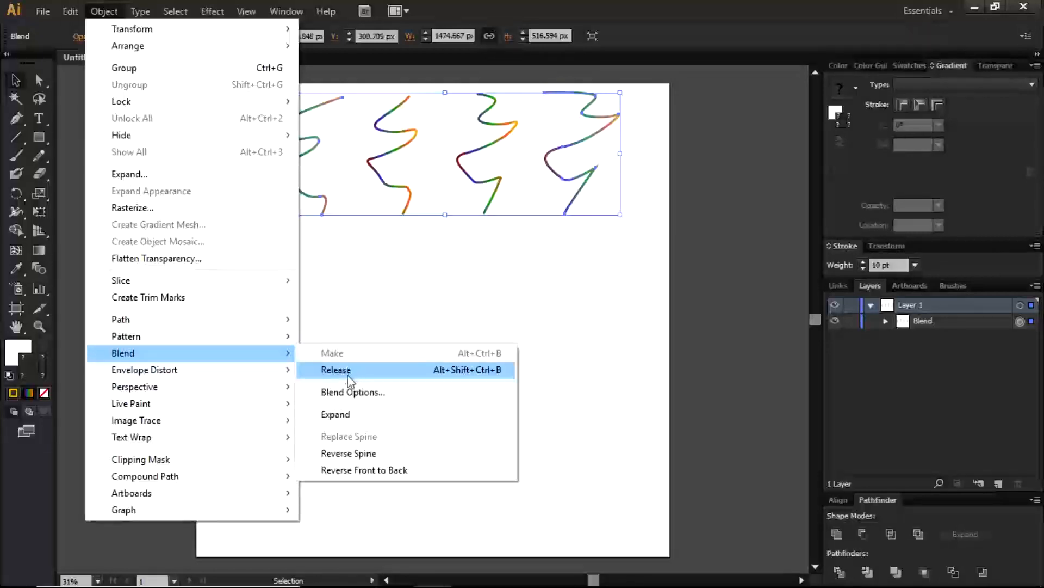
left_click(348, 393)
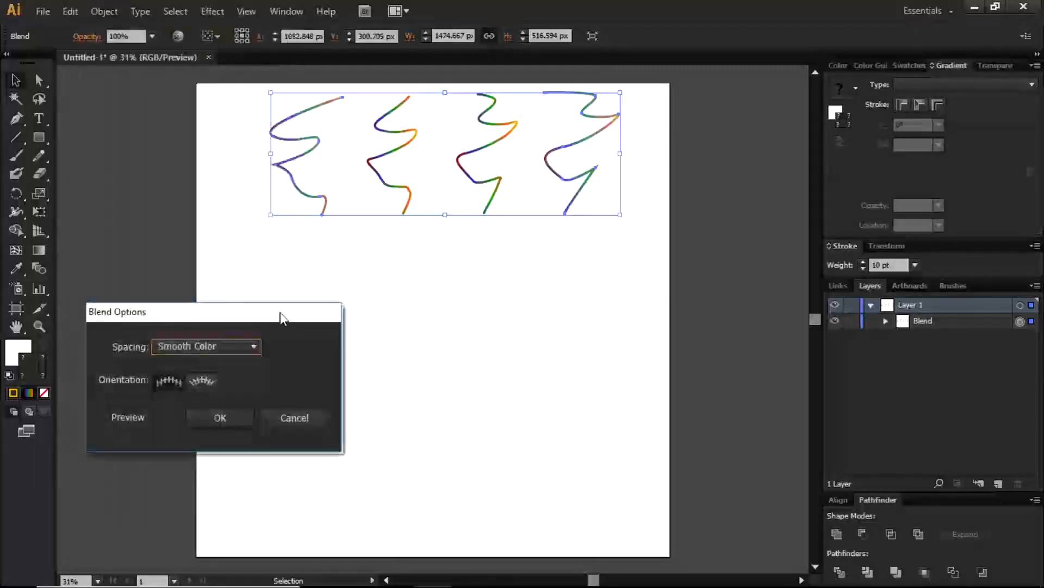
left_click(223, 350)
left_click(232, 377)
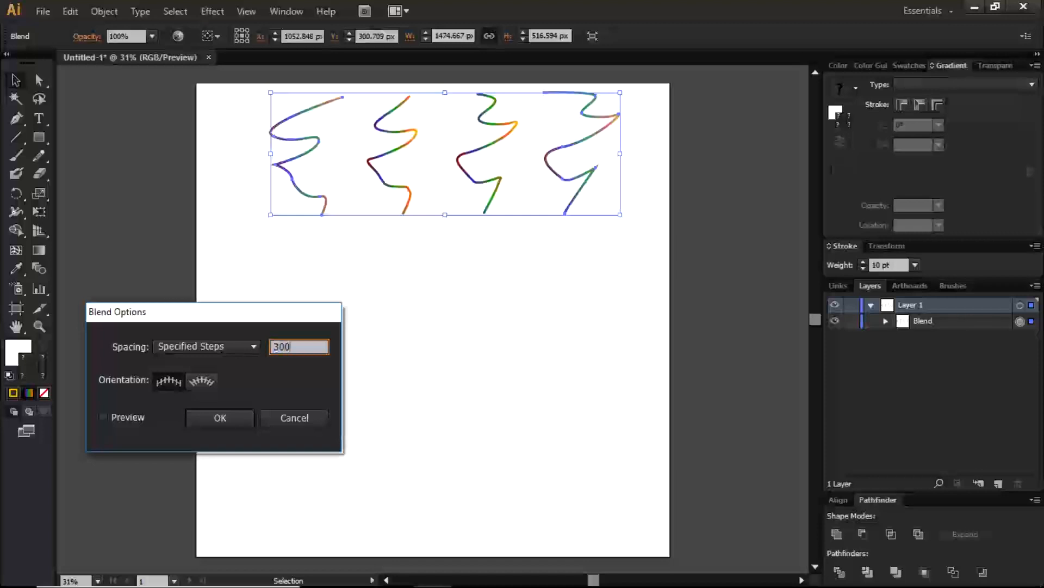
left_click(102, 417)
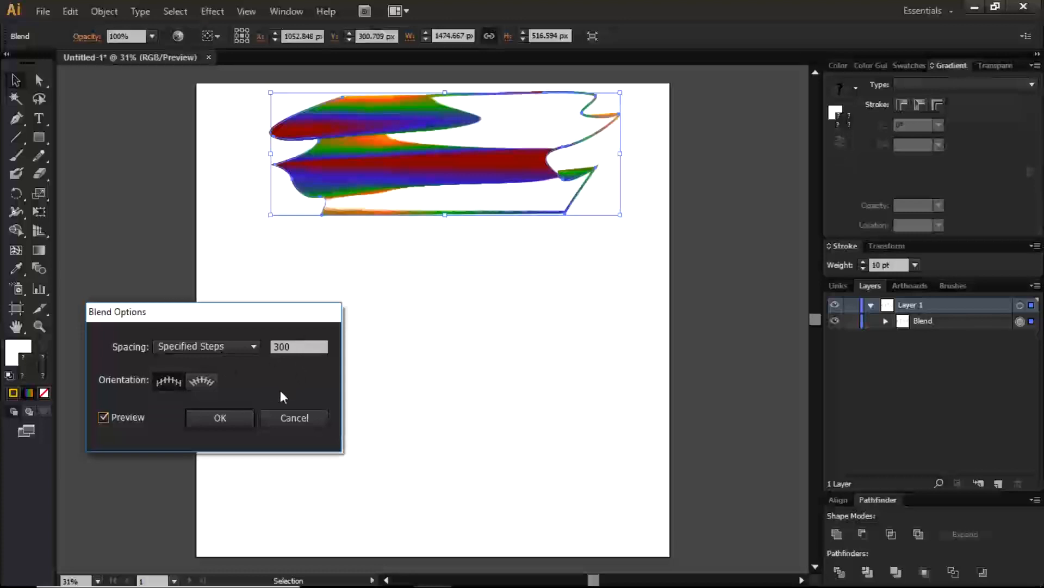
key("Return")
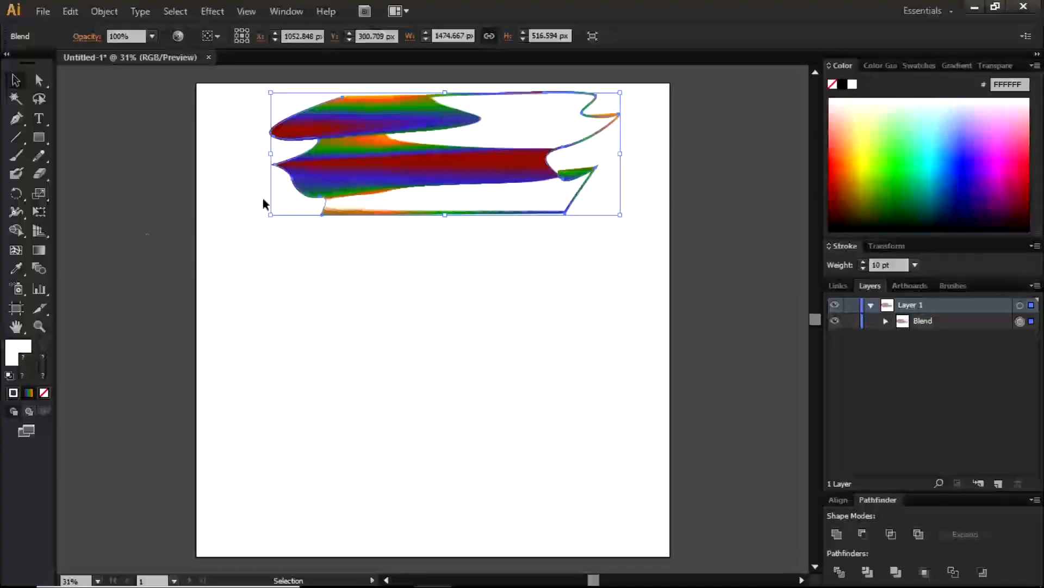
Remove the white fill from the blend, try the multicolour gradient as its fill, and leave the fill at none
left_click(15, 359)
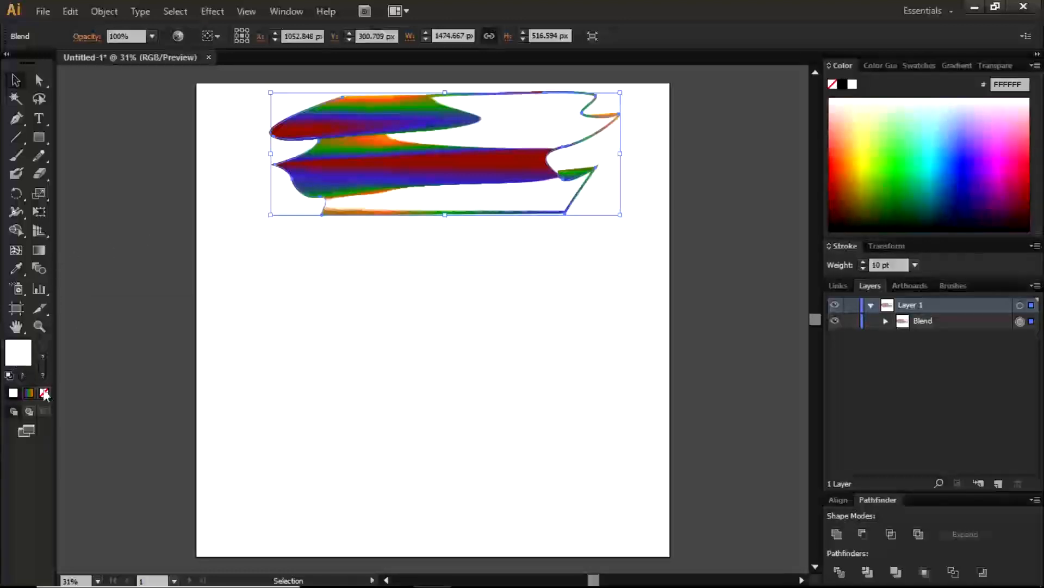
left_click(45, 393)
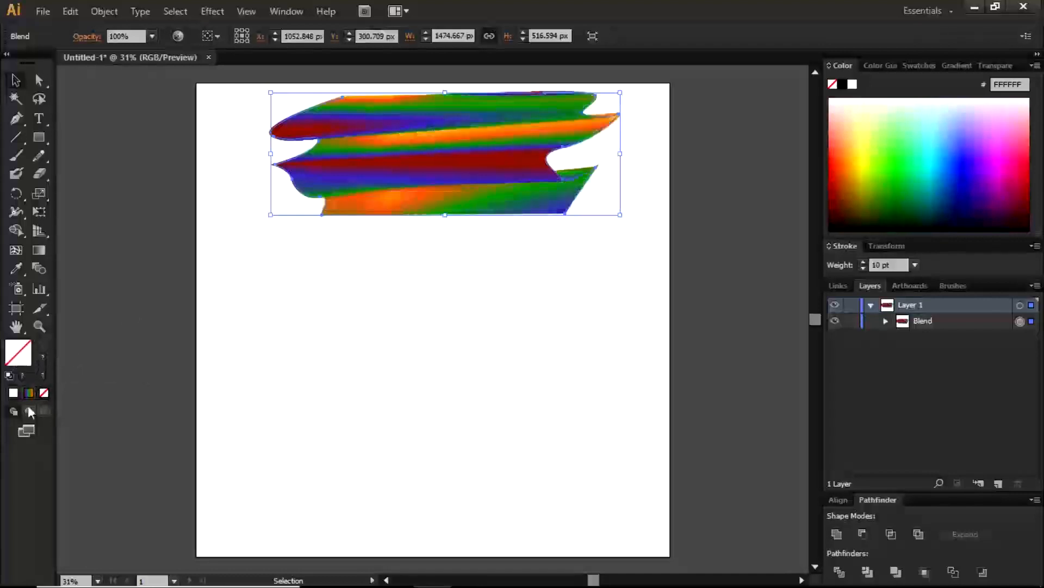
left_click(28, 392)
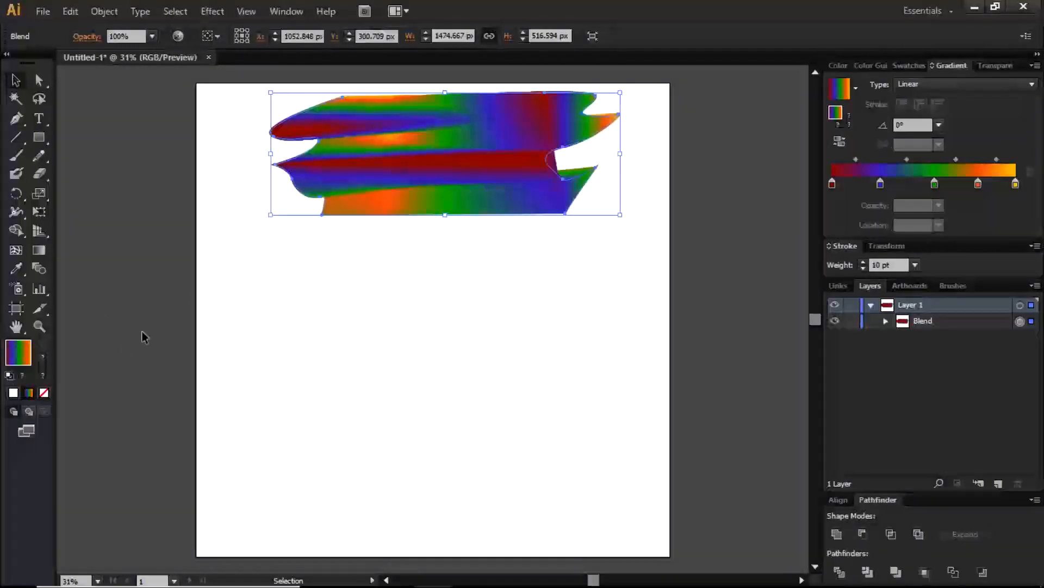
double_click(38, 363)
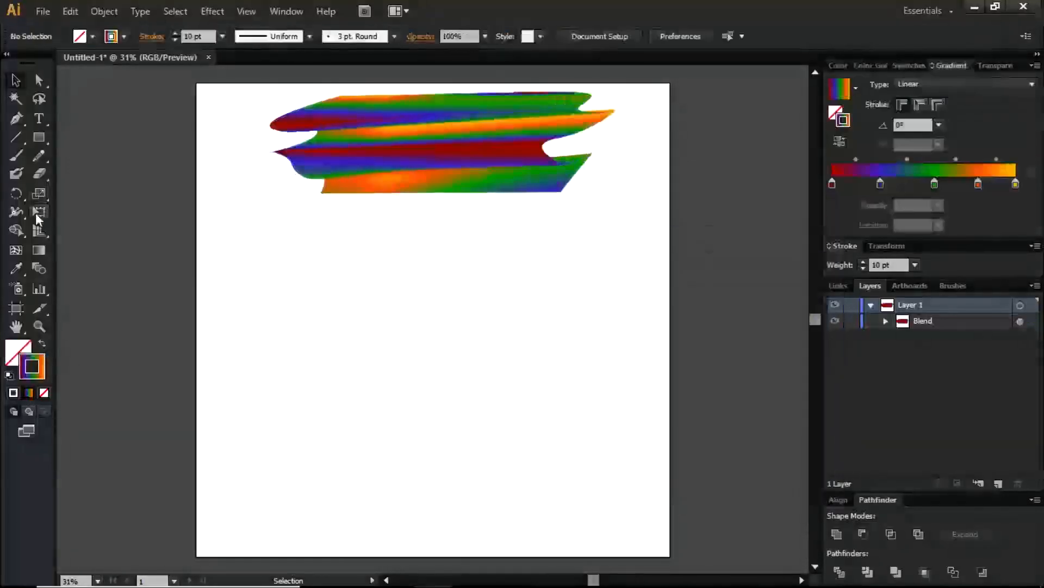
Start a new Pen tool path with a smooth anchor near the artboard's lower-left corner
left_click(25, 128)
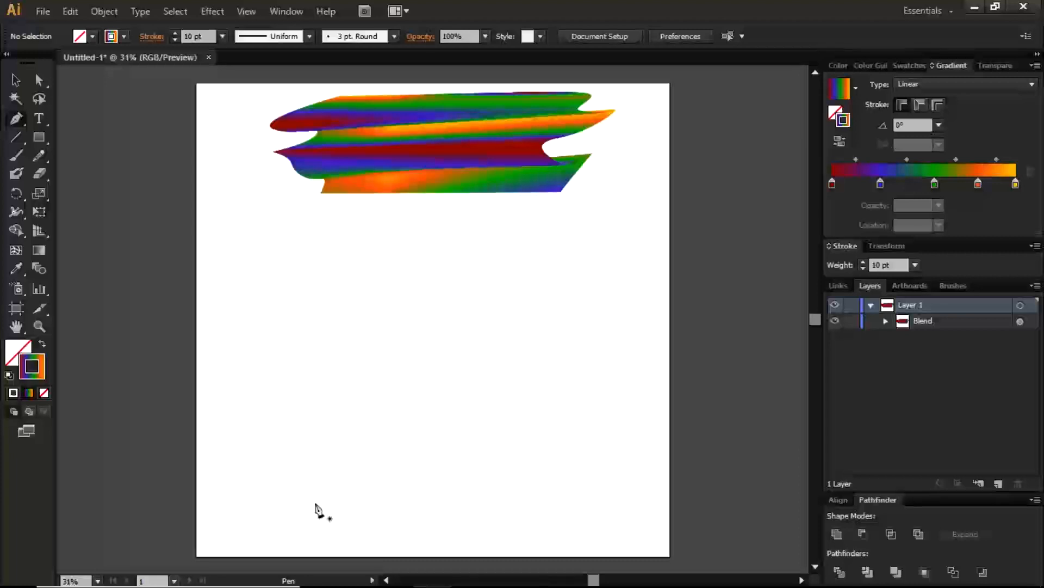
left_click_drag(244, 509, 246, 488)
Try a wide loop crossing back over itself from the start anchor, and undo its anchors
left_click_drag(413, 369, 520, 379)
left_click_drag(520, 483, 479, 516)
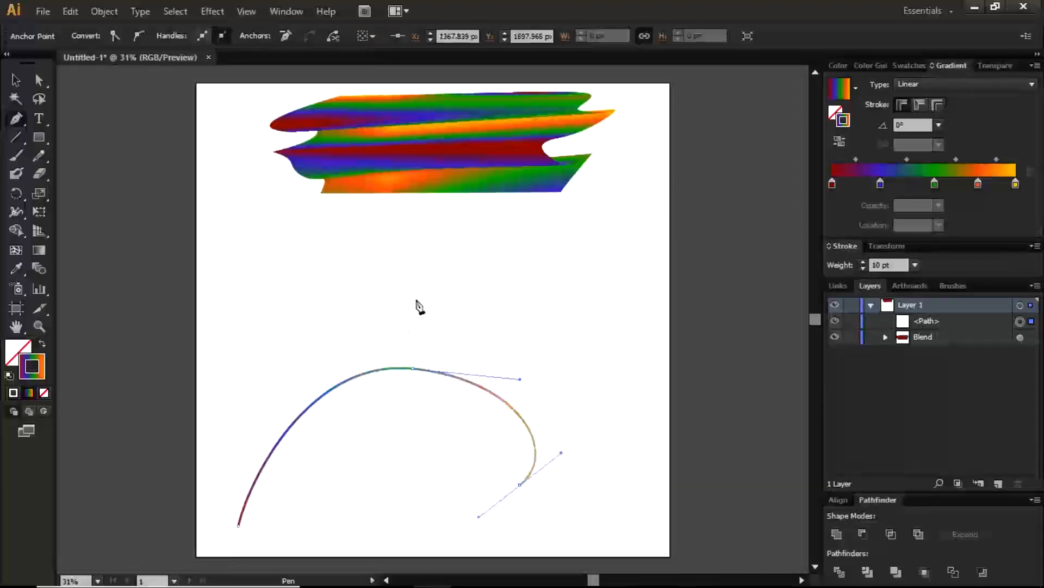
left_click_drag(268, 321, 284, 272)
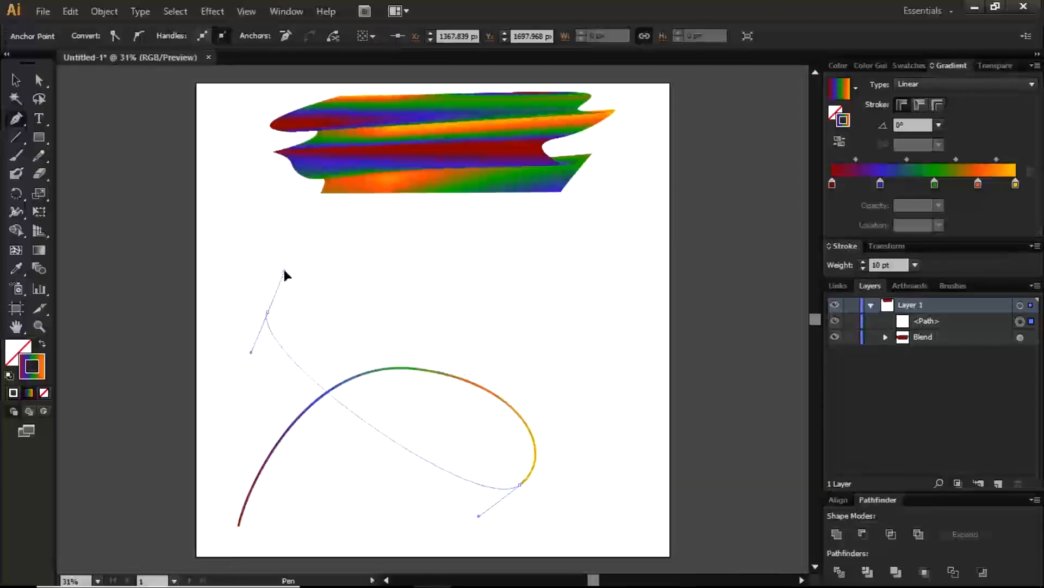
key("ctrl+z")
key("ctrl+z")
key("ctrl+z")
key("ctrl+z")
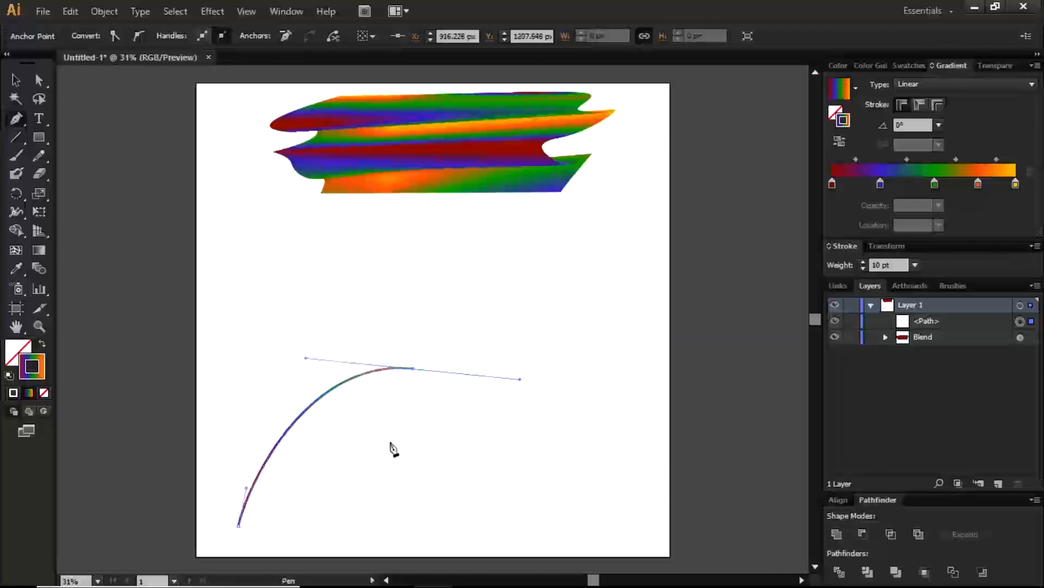
Draw the path as a small loop in the lower half that sweeps up to the artboard's upper-right edge, and deselect it
left_click_drag(363, 419, 413, 434)
left_click_drag(376, 516, 319, 516)
mouse_move(425, 306)
left_mouse_down()
mouse_move(526, 283)
mouse_move(545, 263)
left_mouse_up()
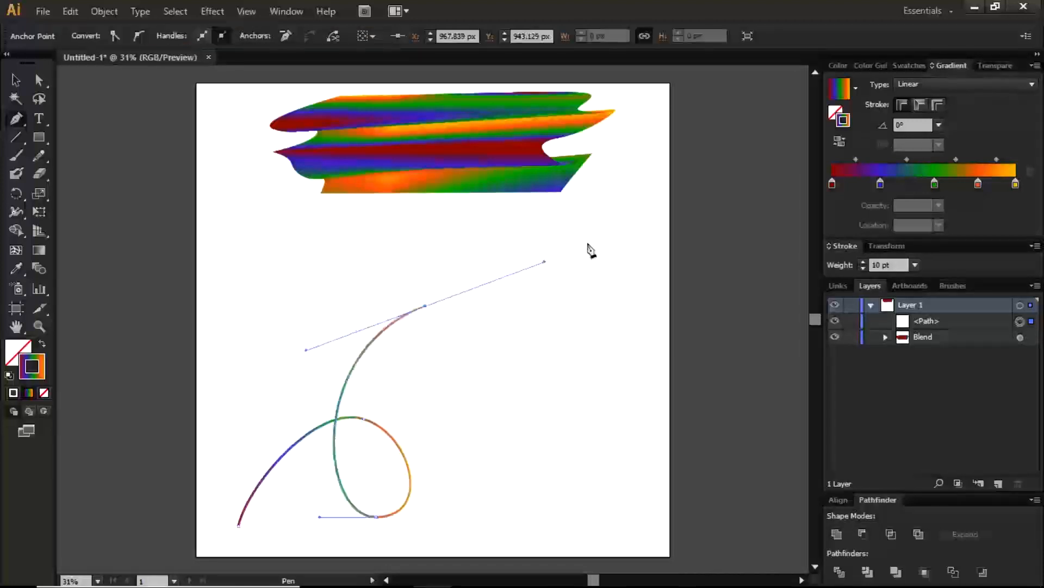
mouse_move(652, 208)
left_mouse_down()
mouse_move(702, 203)
mouse_move(697, 153)
left_mouse_up()
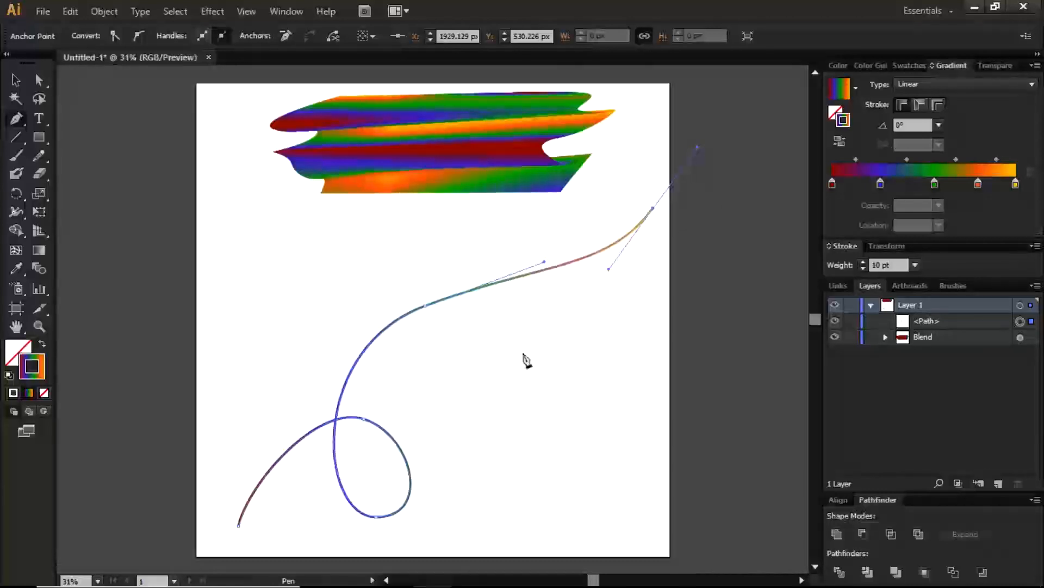
key("v")
left_click(474, 384)
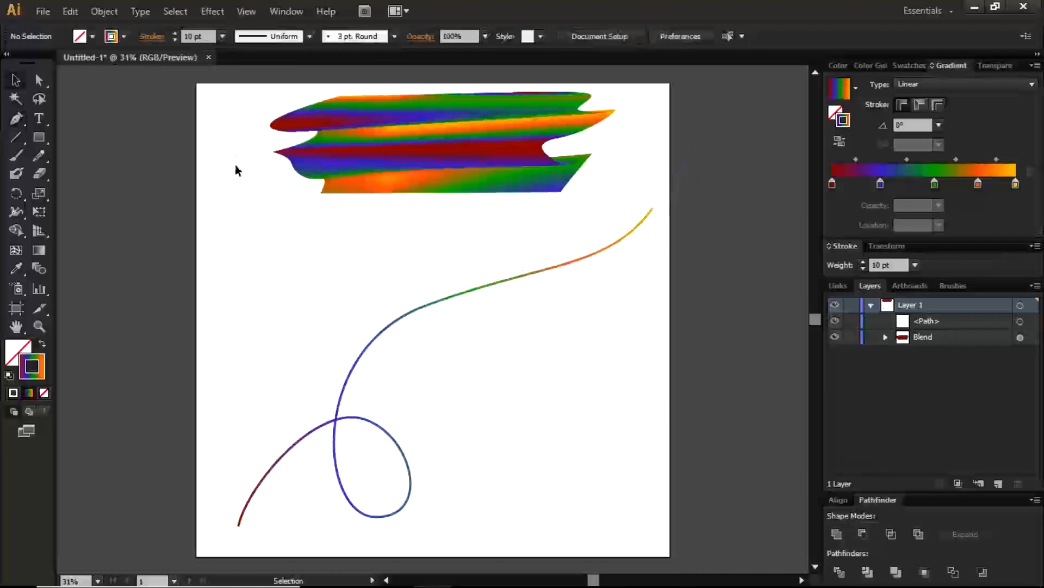
Replace the blend's spine with the looping path, using the selection of both objects
key("ctrl+a")
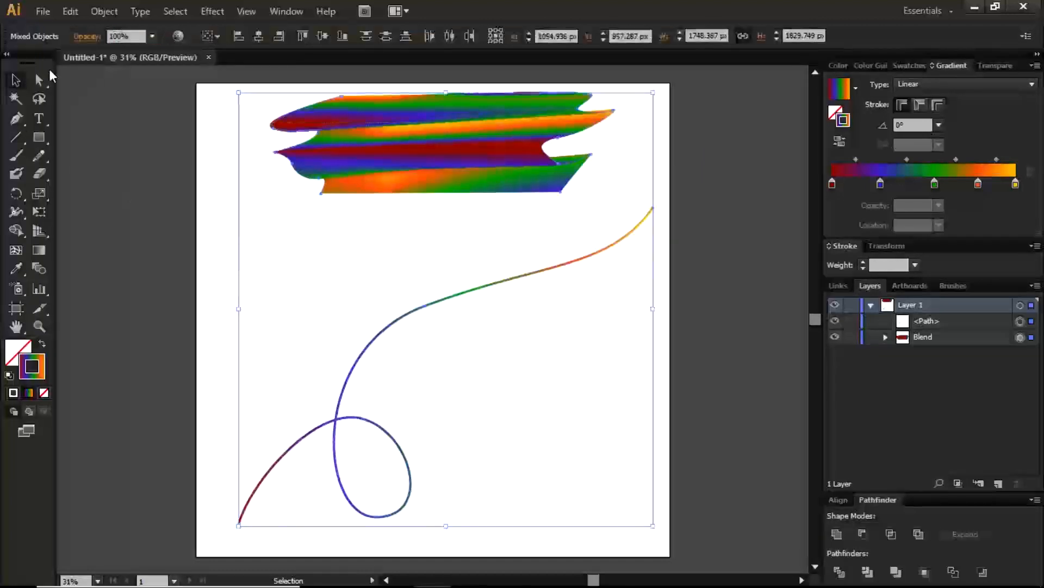
left_click(106, 17)
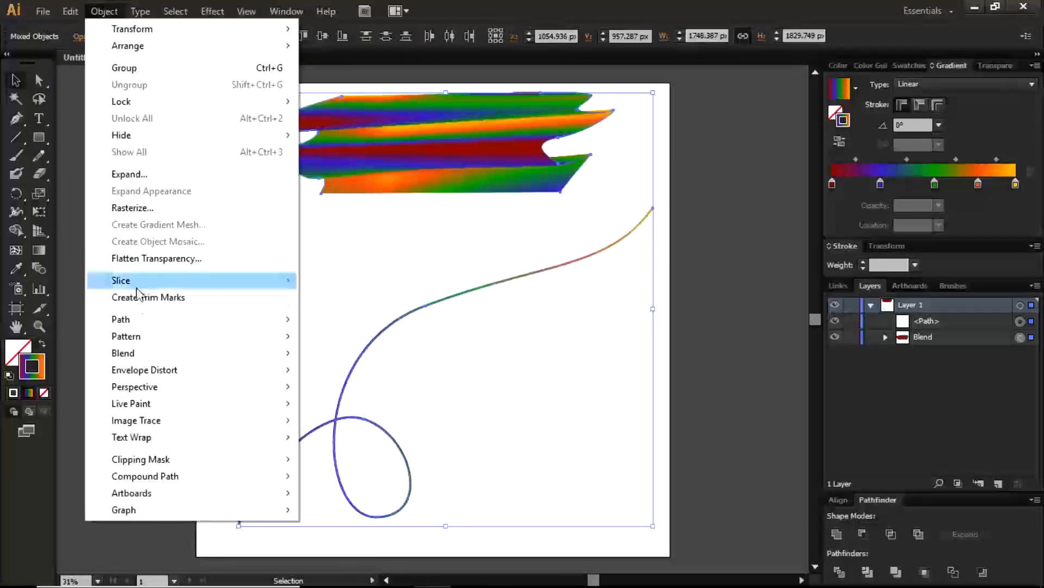
mouse_move(141, 360)
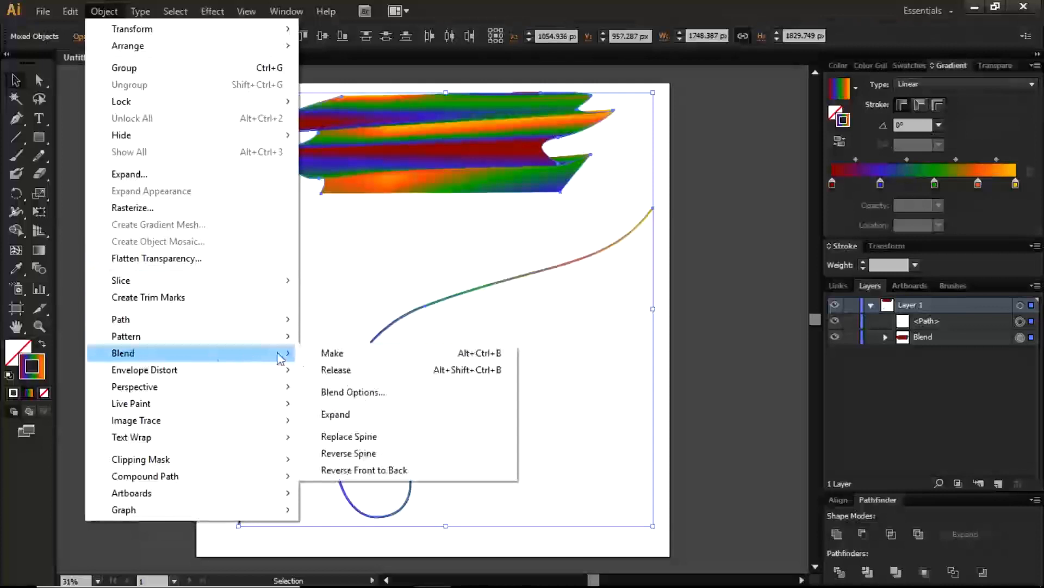
left_click(342, 438)
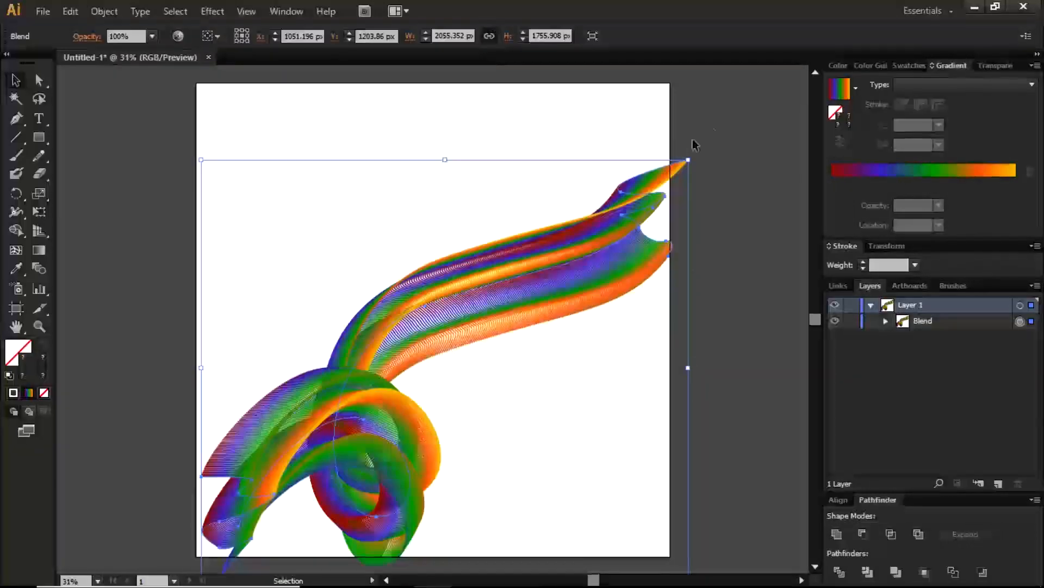
Scale the ribbon-like blend down, move it up to fit within the artboard, and deselect it
left_click_drag(688, 158, 610, 227)
left_click_drag(494, 298, 522, 218)
left_click(553, 305)
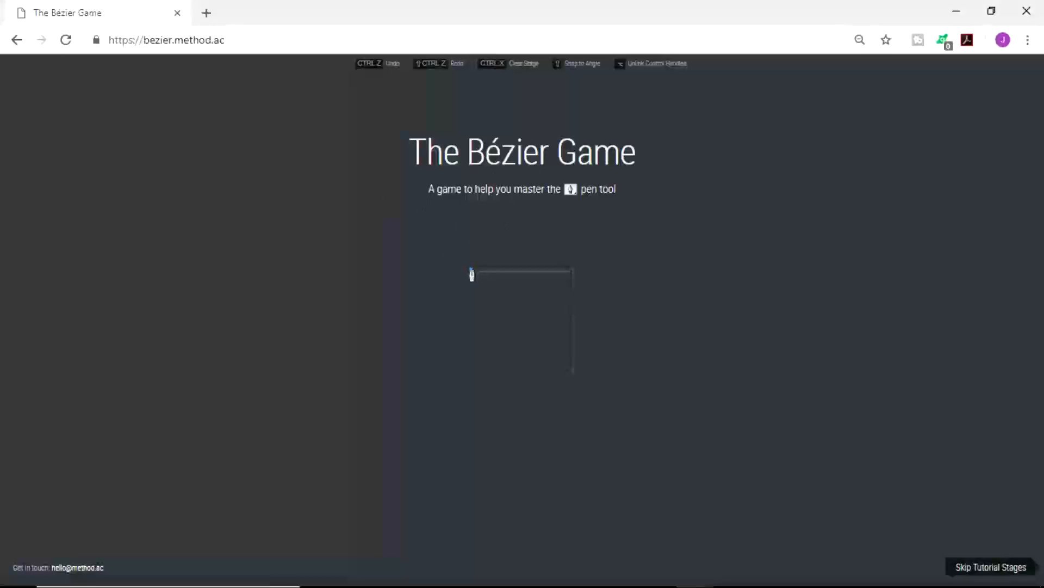
Trace the first stage's right-angle path with straight segments, from its upper-left end through the corner to its lower end
left_click(472, 270)
left_click(574, 269)
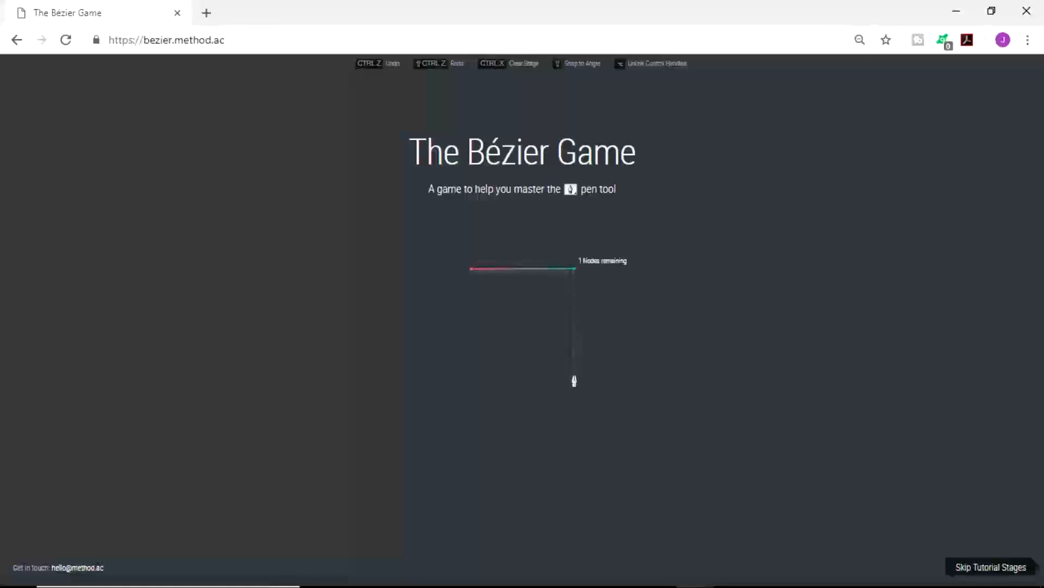
left_click(574, 373)
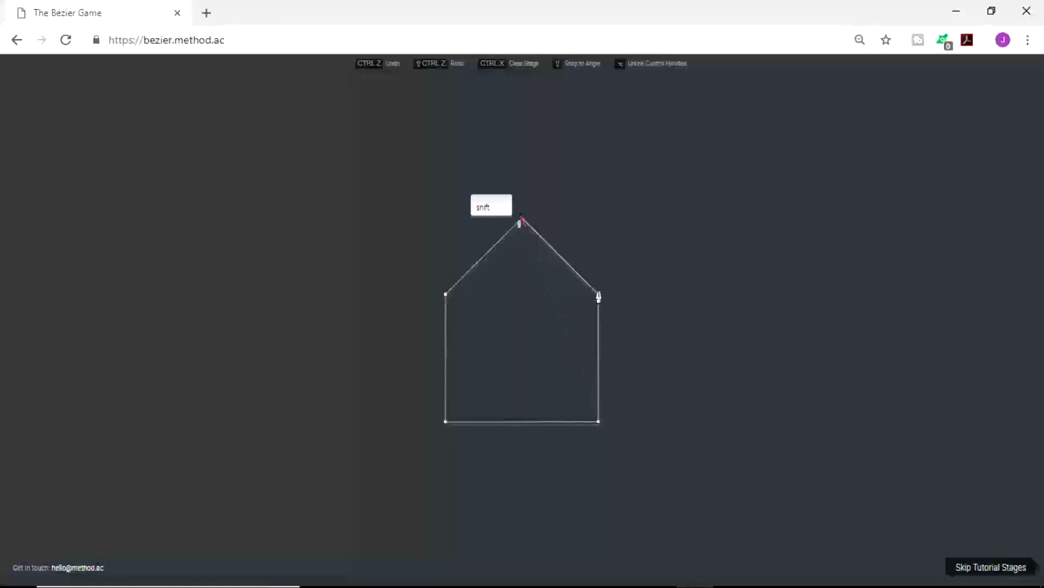
Trace the house outline with straight segments clockwise from the roof peak, closing the path back at the peak
left_click(599, 295)
left_click(599, 423)
left_click(446, 422)
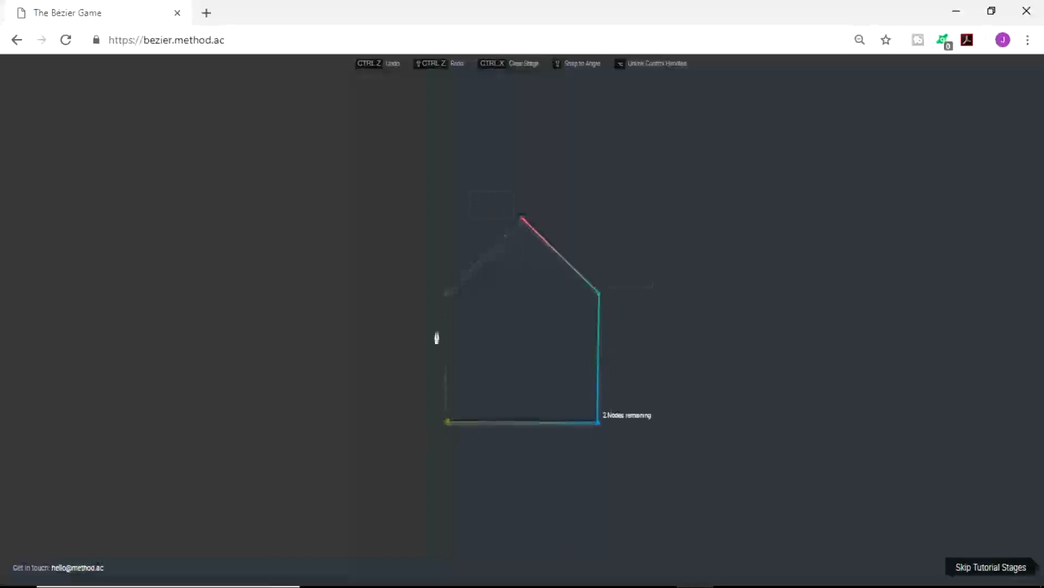
left_click(450, 294)
left_click(522, 219)
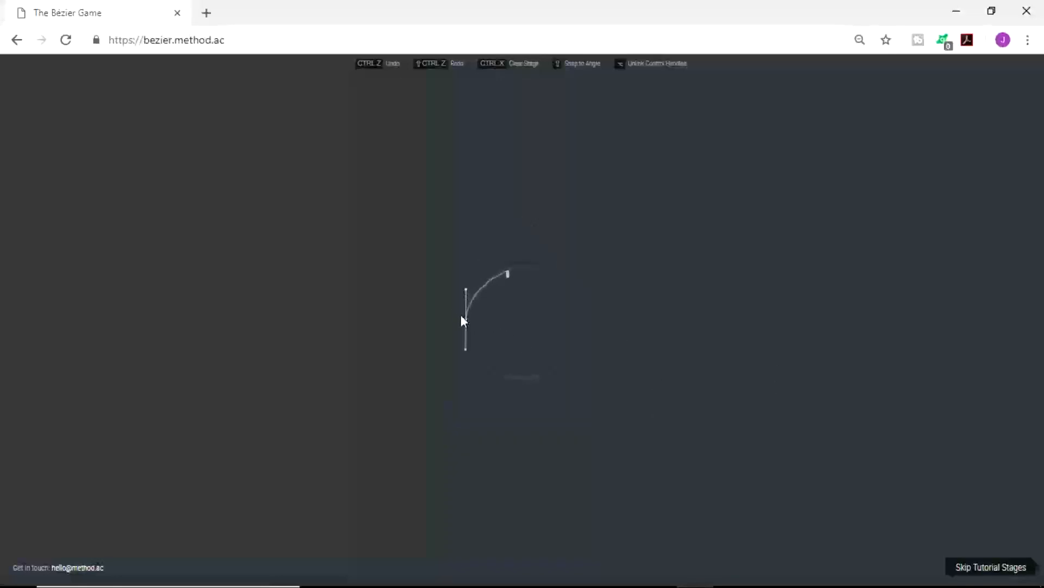
Trace the circle clockwise from its uppermost point with smooth anchors at the four quarter points, pulling handles along the curve
left_click_drag(521, 264, 554, 263)
left_click_drag(577, 319, 578, 351)
left_click_drag(523, 375, 489, 372)
left_click_drag(578, 319, 576, 347)
left_click_drag(523, 377, 492, 379)
left_click_drag(466, 318, 465, 292)
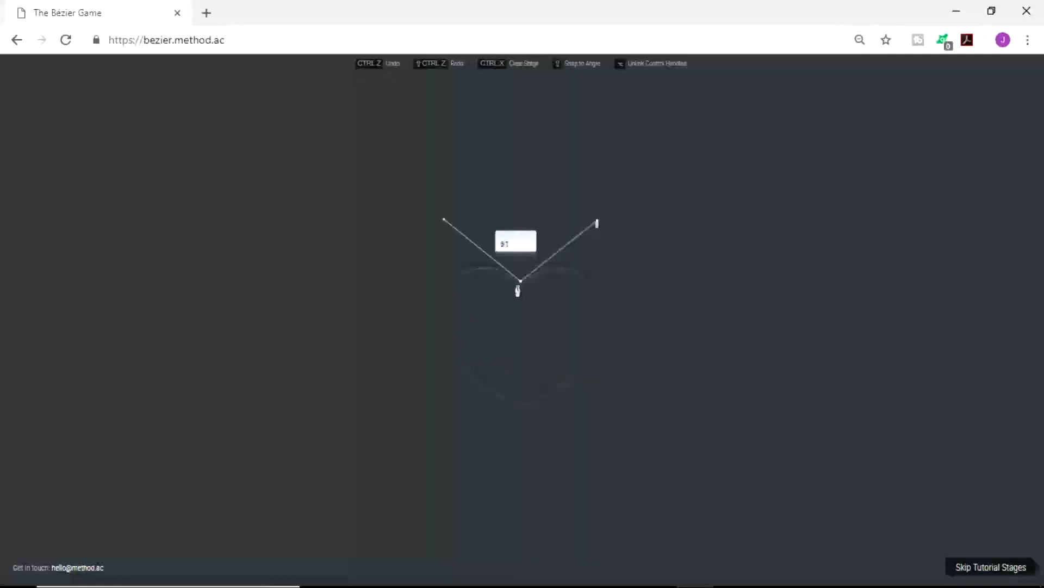
Trace the heart with a curved anchor at its lower tip and close the path at the upper notch
left_click_drag(521, 404, 393, 356)
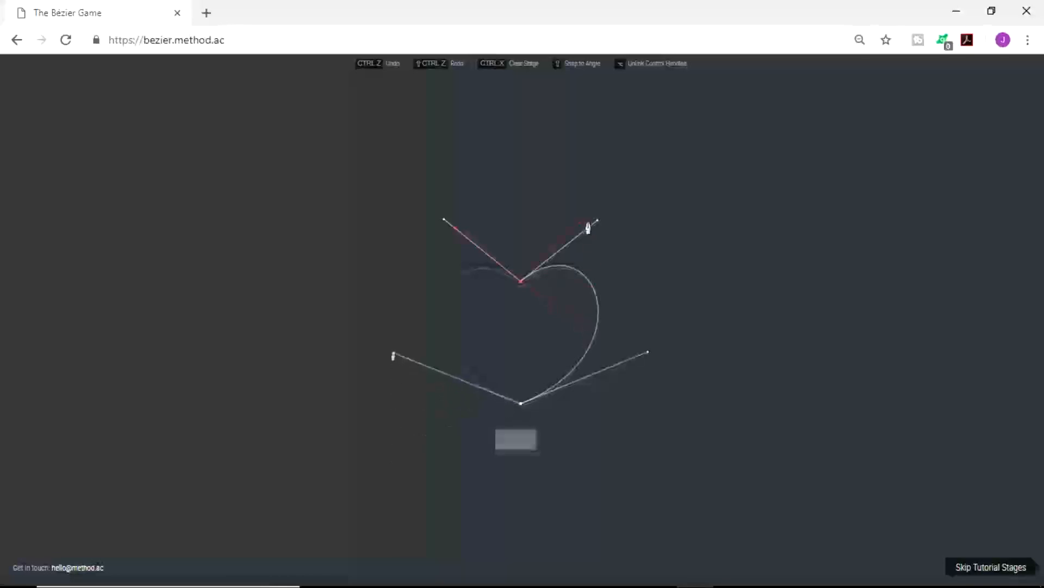
left_click(520, 281)
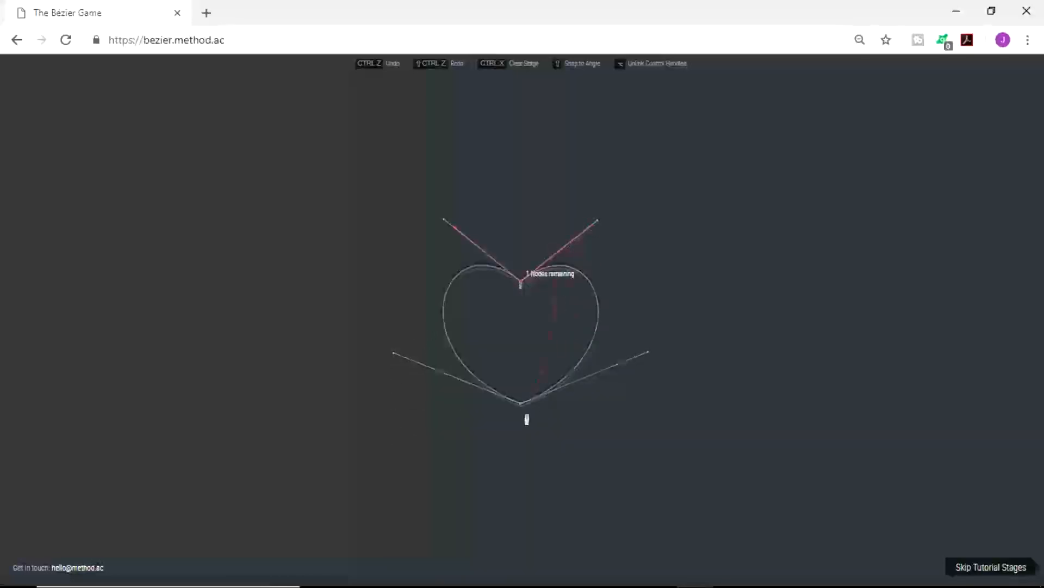
left_click_drag(397, 463, 396, 354)
left_click(521, 281)
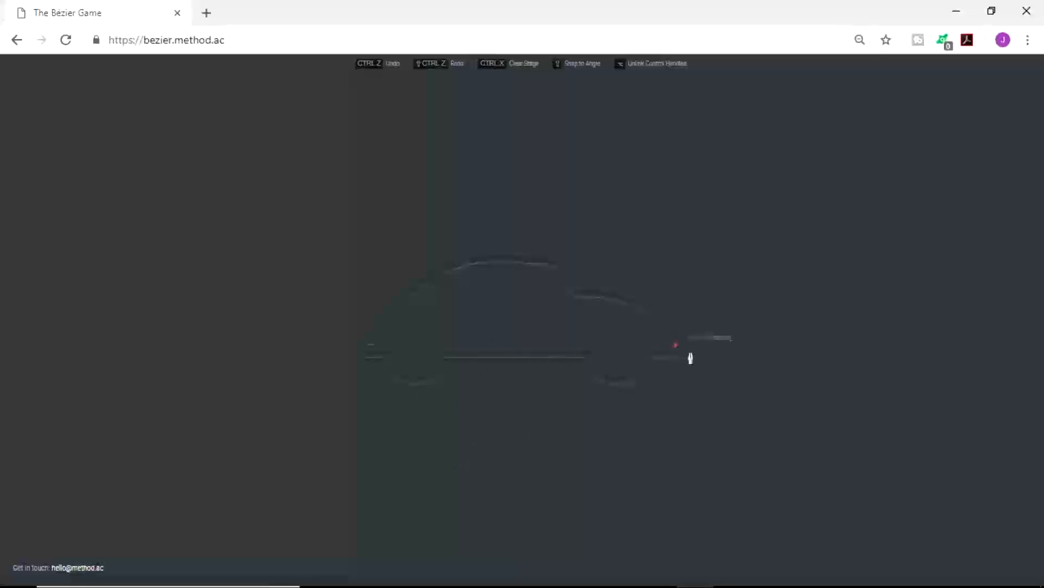
Trace the car's underside from the front bumper through both wheel curves to the rear bumper, unlinking handles at the corners
left_click(642, 355)
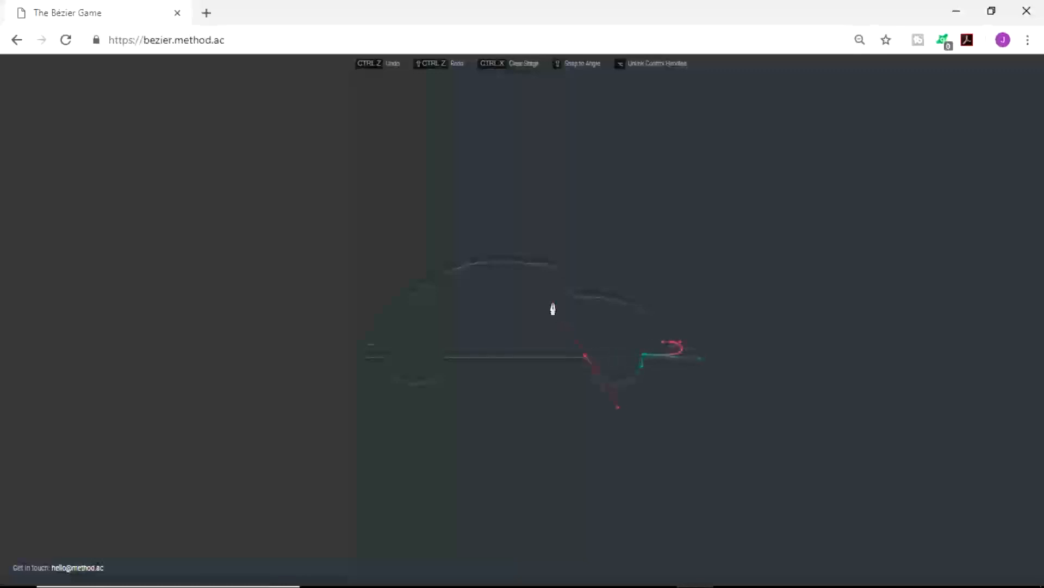
left_click_drag(585, 357, 551, 303)
left_click(439, 356)
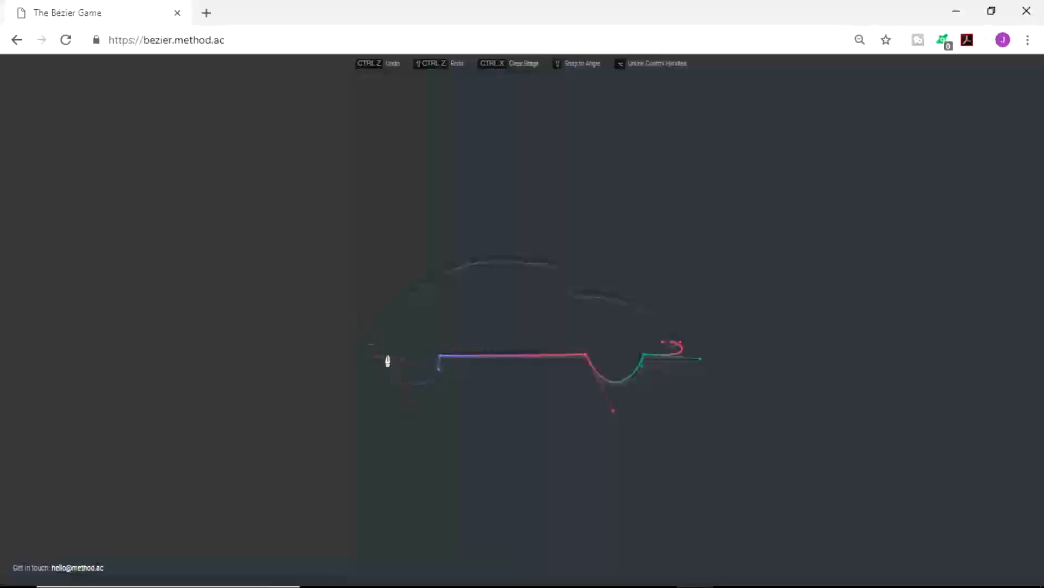
left_click_drag(363, 351, 381, 327)
Trace the car's roof, windshield and hood to close the outline at the front bumper, and switch back to Illustrator
mouse_move(560, 273)
left_mouse_down()
mouse_move(681, 319)
mouse_move(648, 319)
mouse_move(585, 299)
mouse_move(557, 270)
mouse_move(625, 310)
mouse_move(697, 309)
mouse_move(594, 312)
mouse_move(580, 299)
left_mouse_up()
left_click(579, 296)
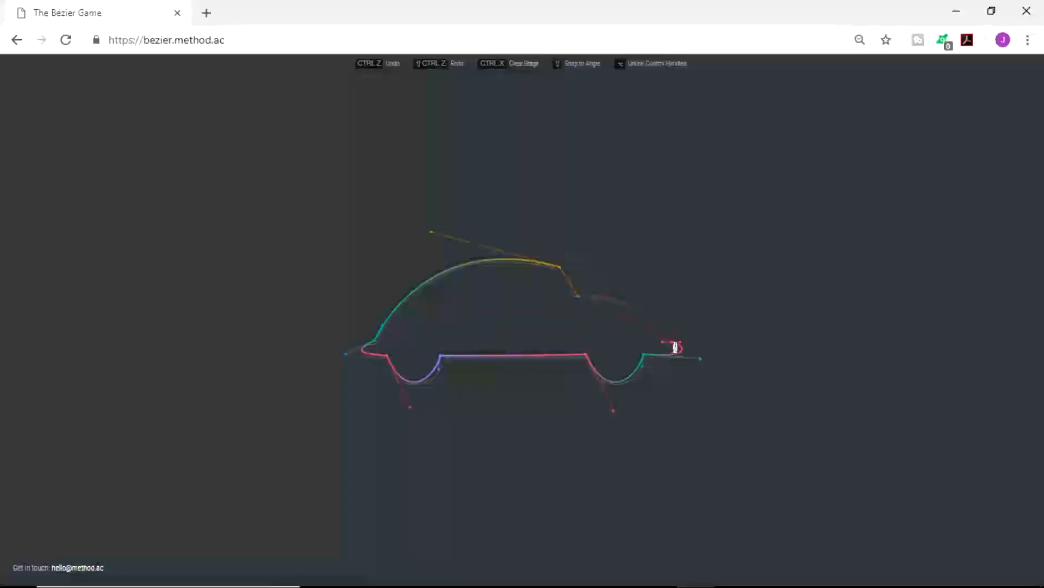
left_click_drag(605, 299, 646, 302)
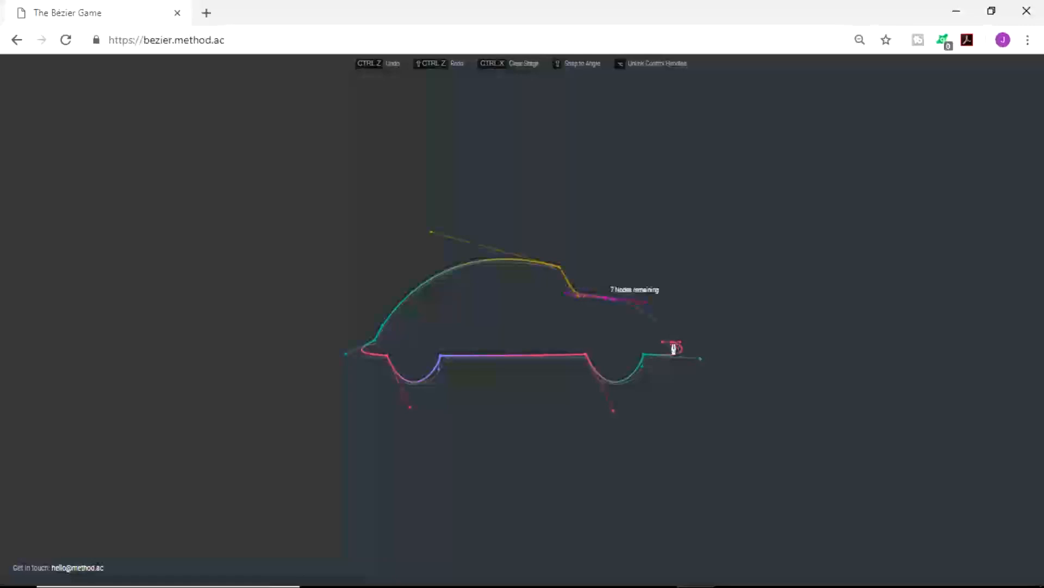
left_click_drag(672, 346, 679, 367)
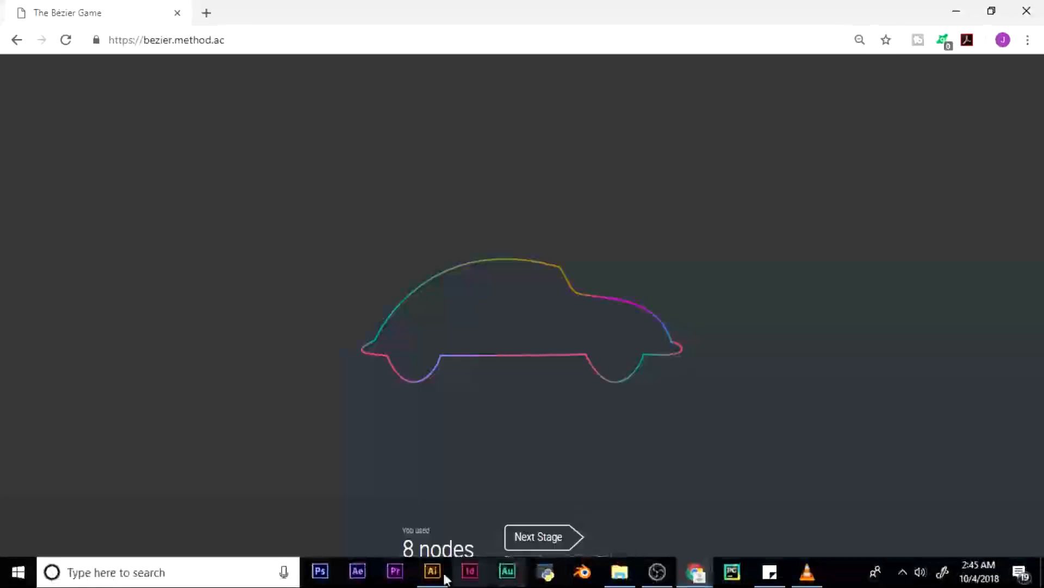
left_click(432, 572)
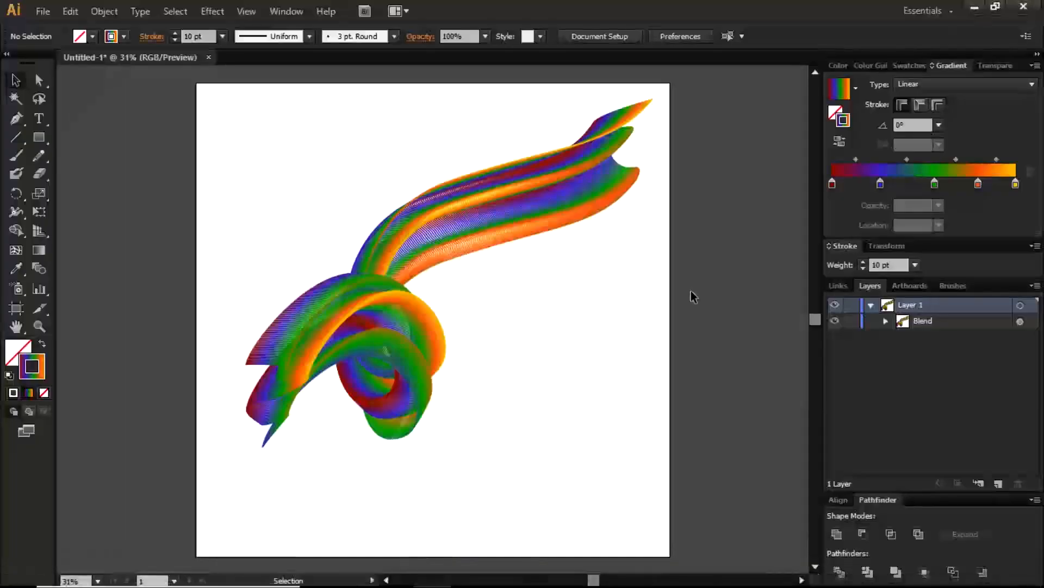